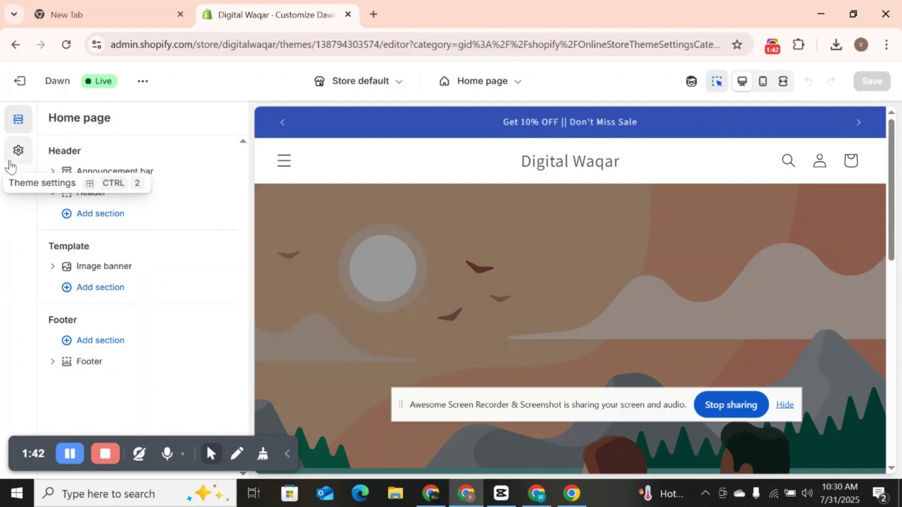
# - Open the theme settings and examine the Typography options for headings and body text
pyautogui.click(10, 165)
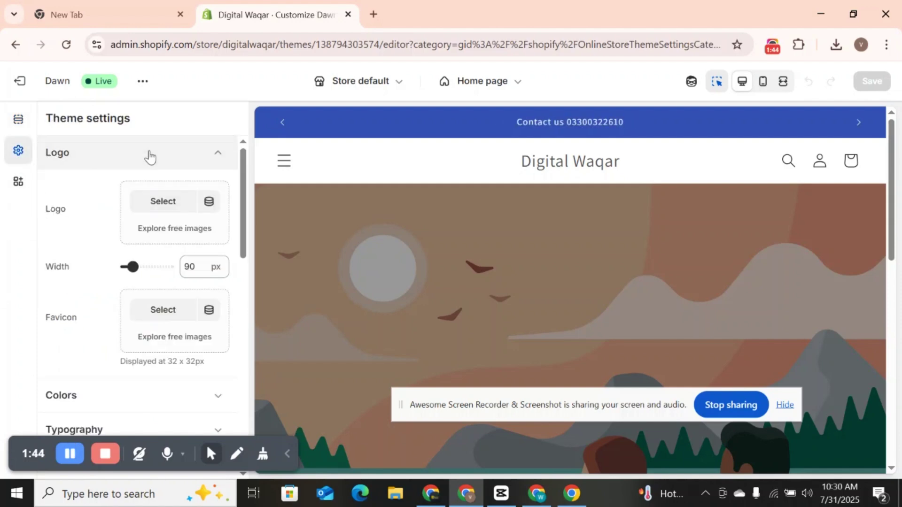
pyautogui.click(150, 157)
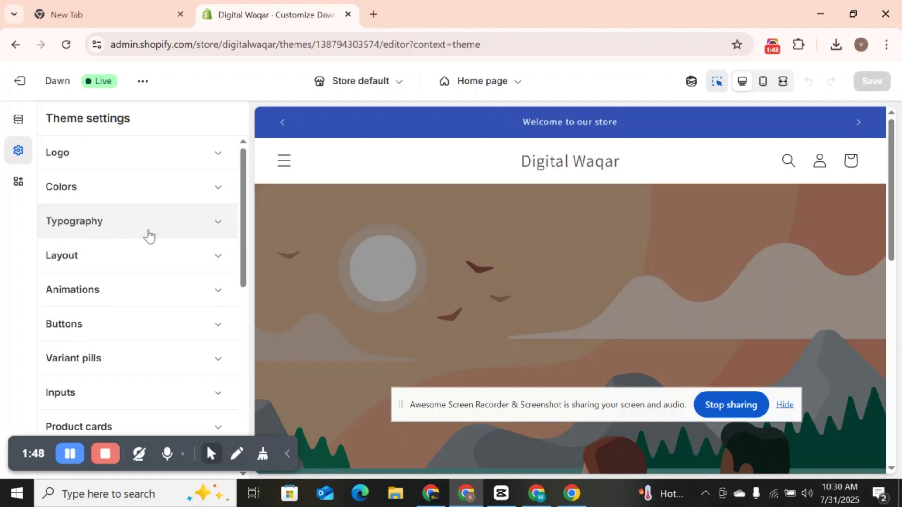
pyautogui.click(148, 235)
pyautogui.moveTo(159, 246); pyautogui.dragTo(173, 198)
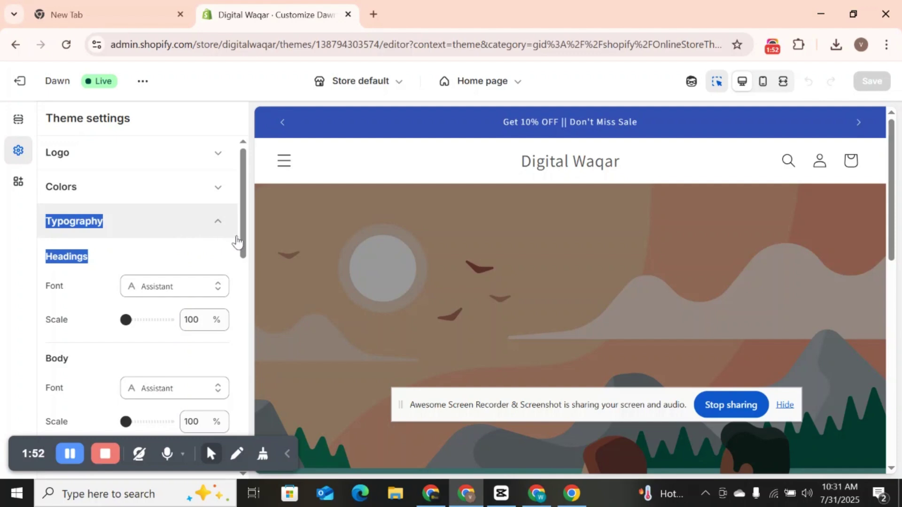
pyautogui.scroll(-1, 240, 245)
pyautogui.click(1, 317)
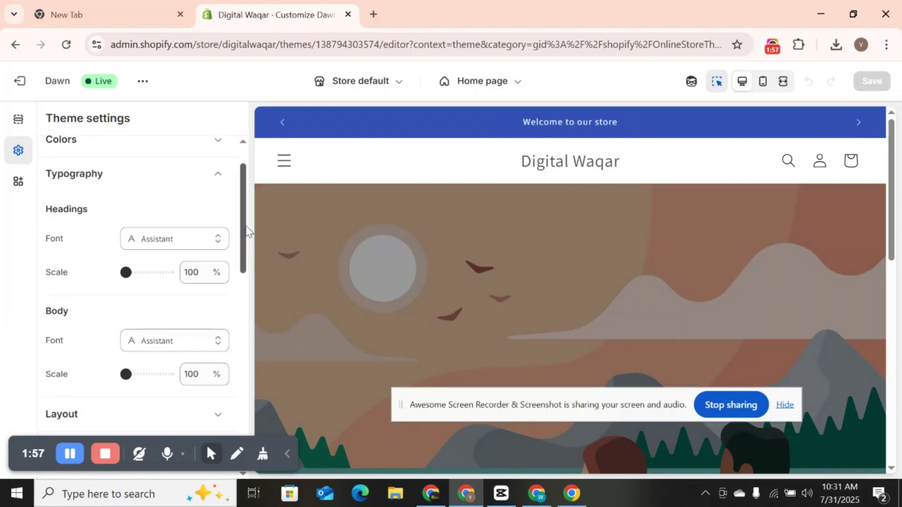
pyautogui.moveTo(245, 229)
pyautogui.mouseDown()
pyautogui.moveTo(244, 273)
pyautogui.moveTo(244, 233)
pyautogui.mouseUp()
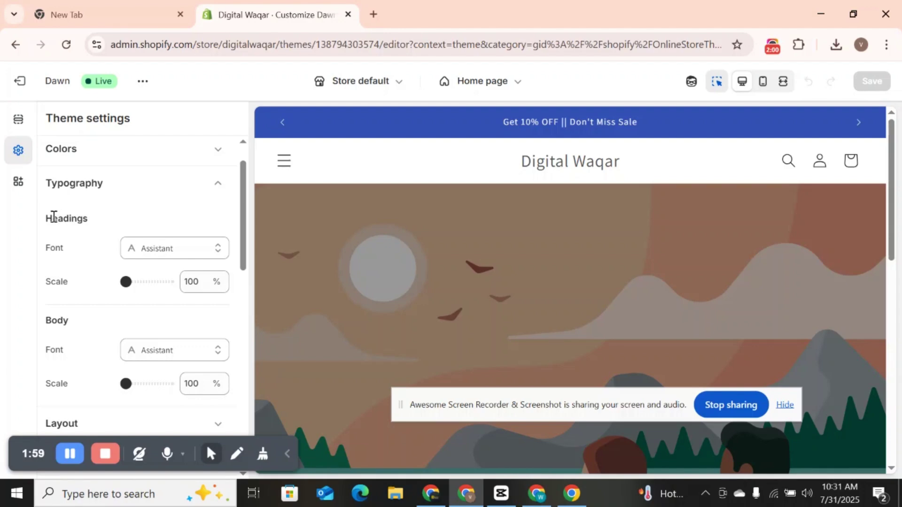
pyautogui.moveTo(52, 217); pyautogui.dragTo(74, 217)
pyautogui.moveTo(52, 320); pyautogui.dragTo(69, 320)
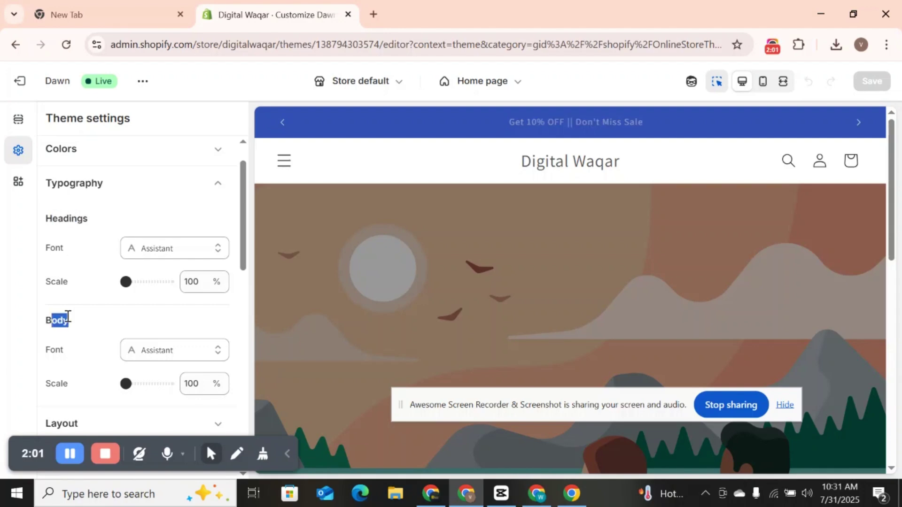
pyautogui.moveTo(891, 164)
pyautogui.mouseDown()
pyautogui.moveTo(893, 361)
pyautogui.moveTo(892, 162)
pyautogui.mouseUp()
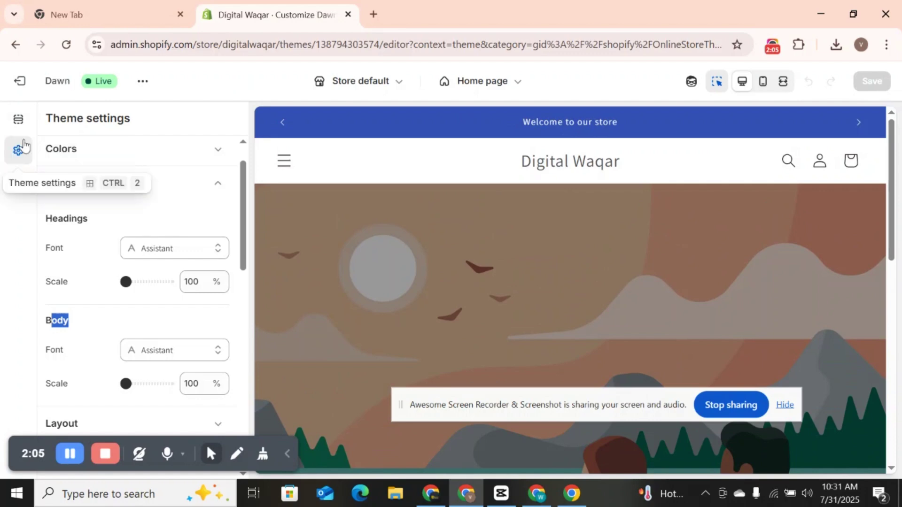
# - Add a Rich text section to the home page template and return to the section list
pyautogui.click(18, 119)
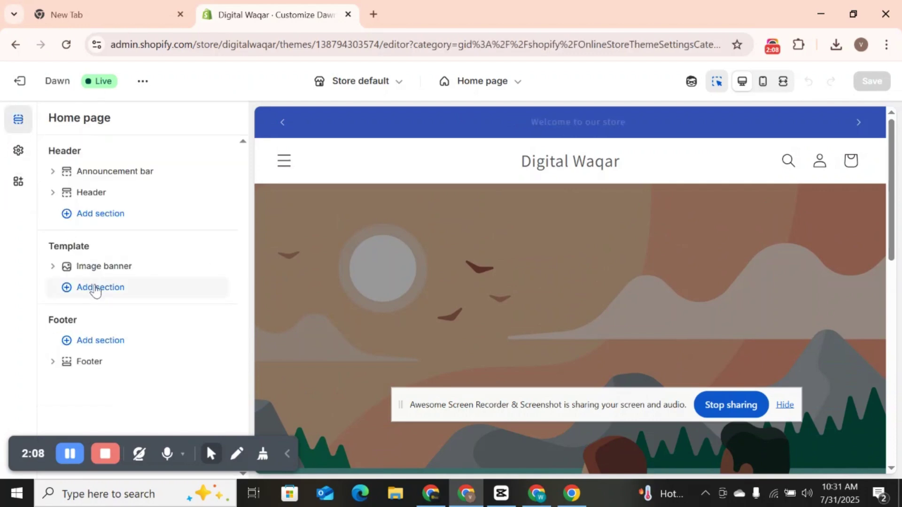
pyautogui.click(90, 289)
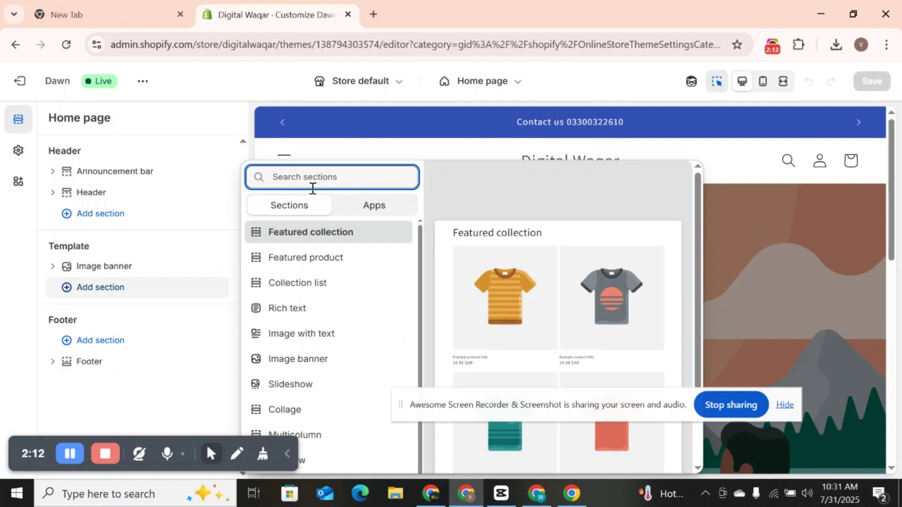
pyautogui.write('R')
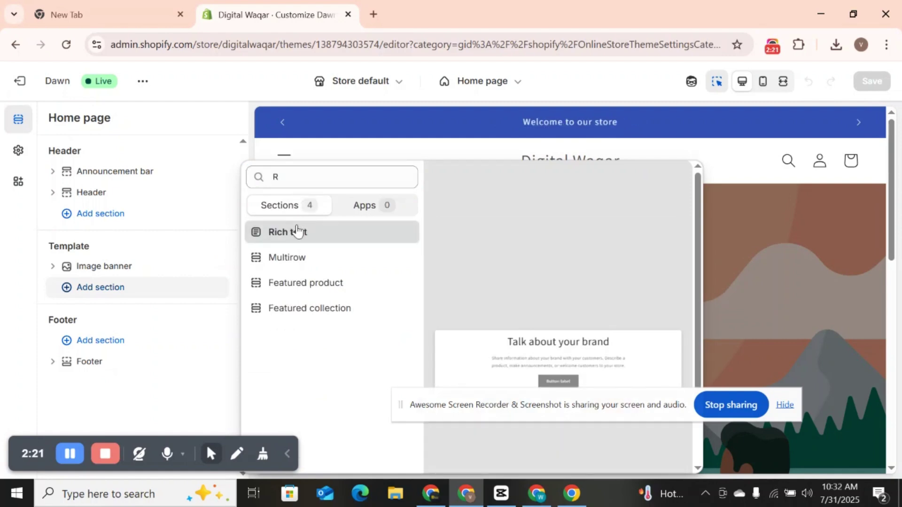
pyautogui.click(297, 232)
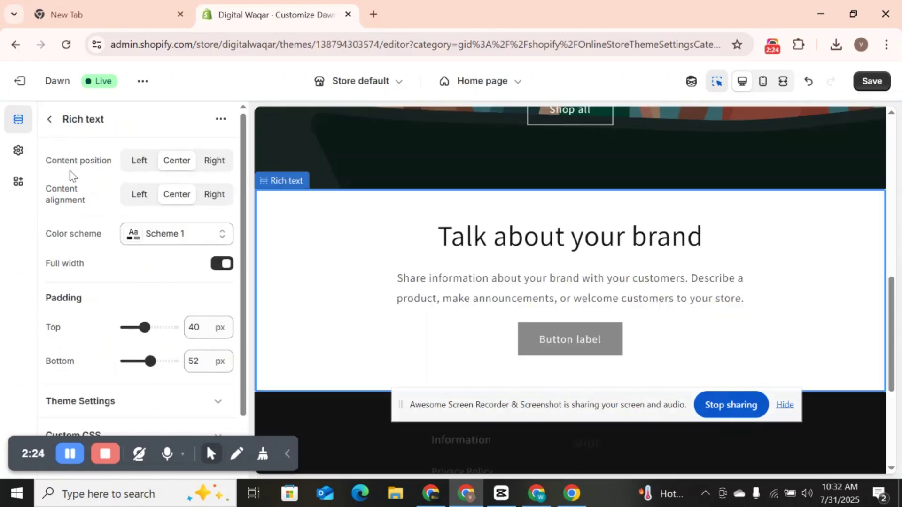
pyautogui.click(49, 120)
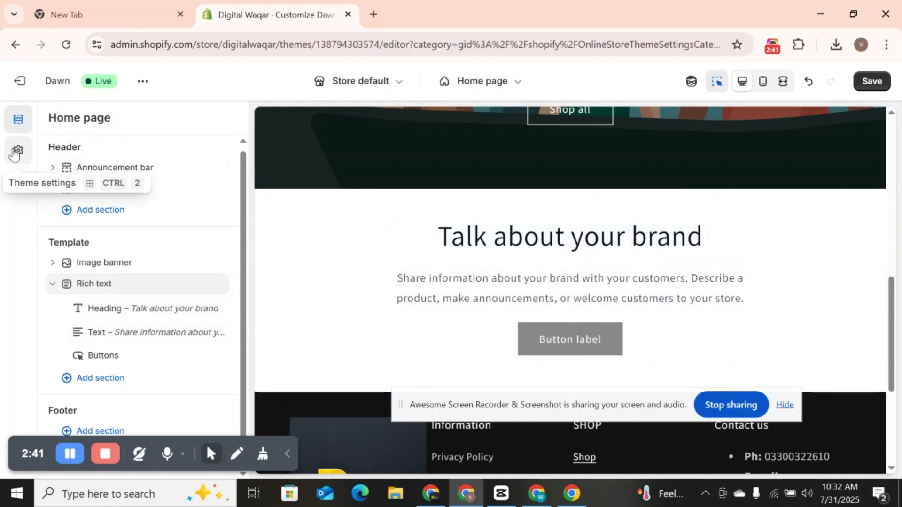
# - Set the headings font to Anton in the theme's typography settings
pyautogui.click(18, 150)
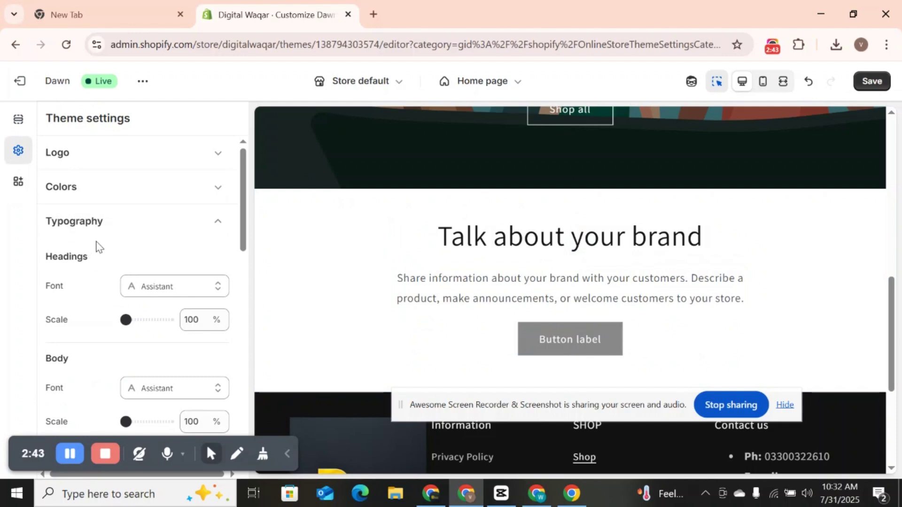
pyautogui.moveTo(92, 256); pyautogui.dragTo(46, 256)
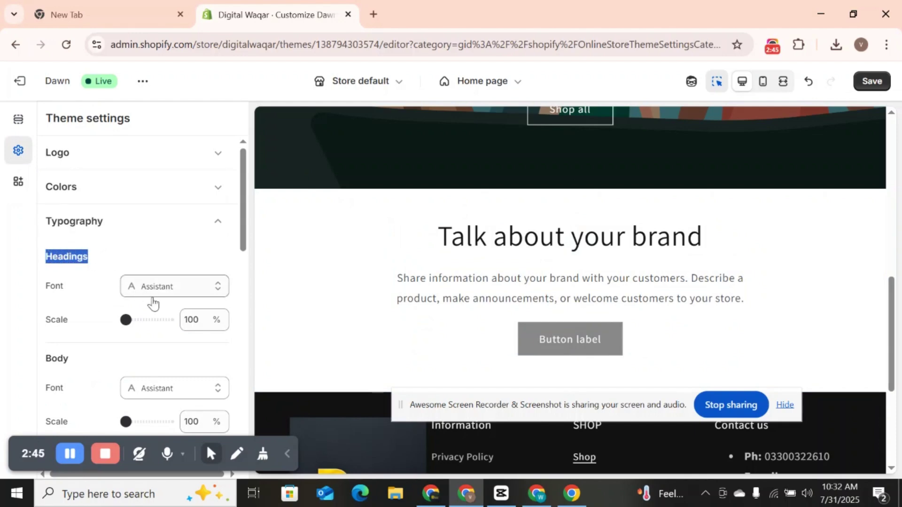
pyautogui.click(157, 299)
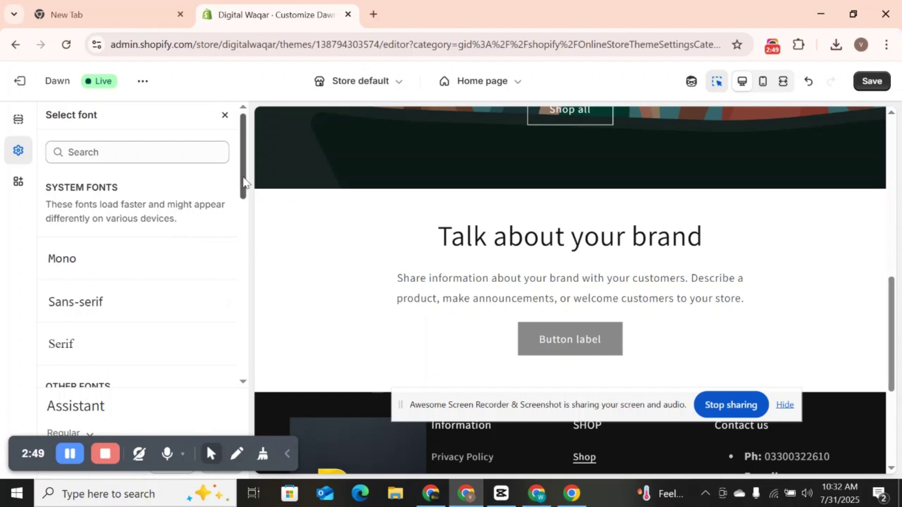
pyautogui.moveTo(244, 181); pyautogui.dragTo(241, 347)
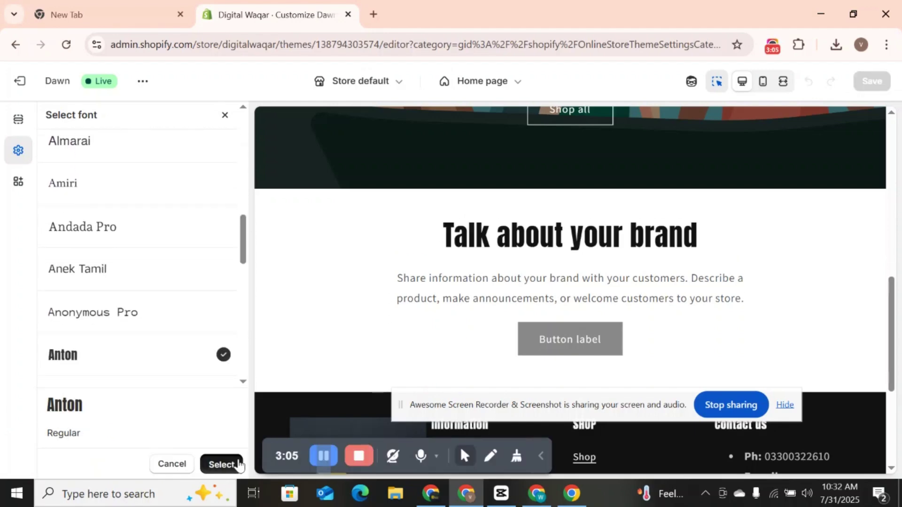
pyautogui.click(235, 464)
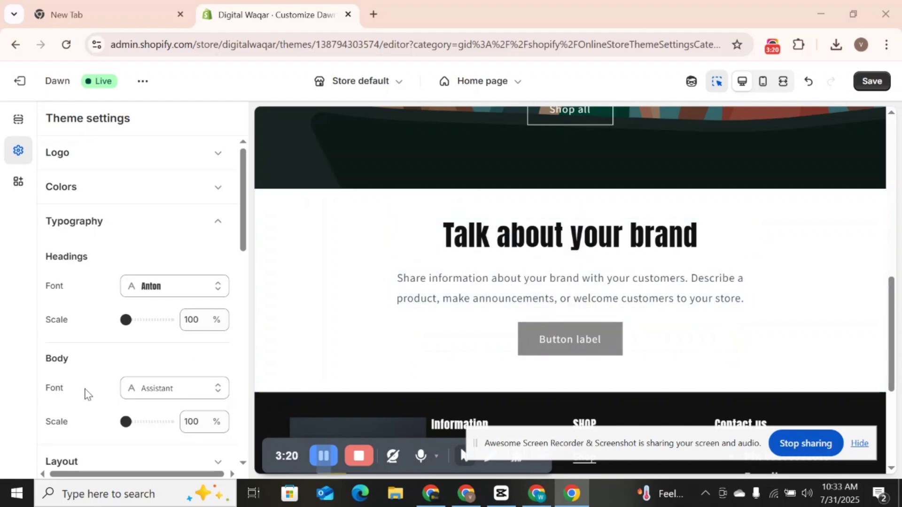
# - Set the body font to Amiri in the theme's typography settings
pyautogui.click(131, 393)
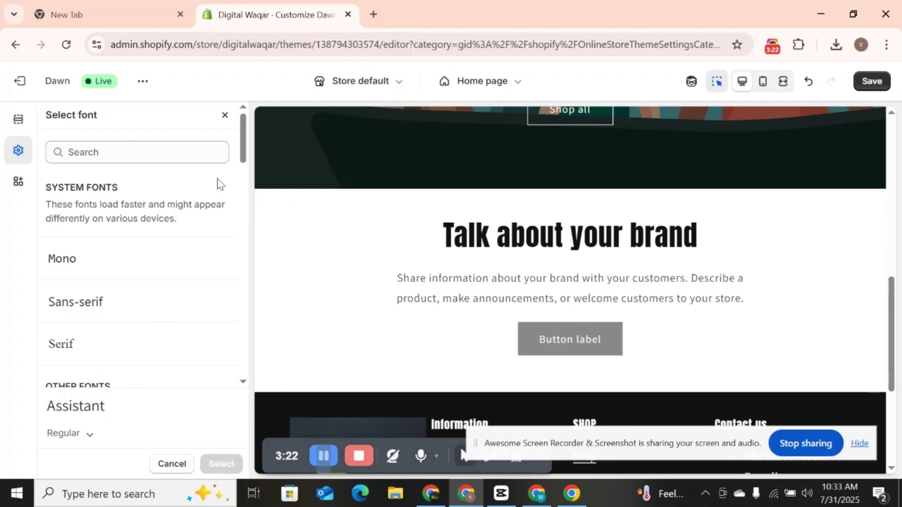
pyautogui.moveTo(243, 157); pyautogui.dragTo(247, 251)
pyautogui.click(187, 255)
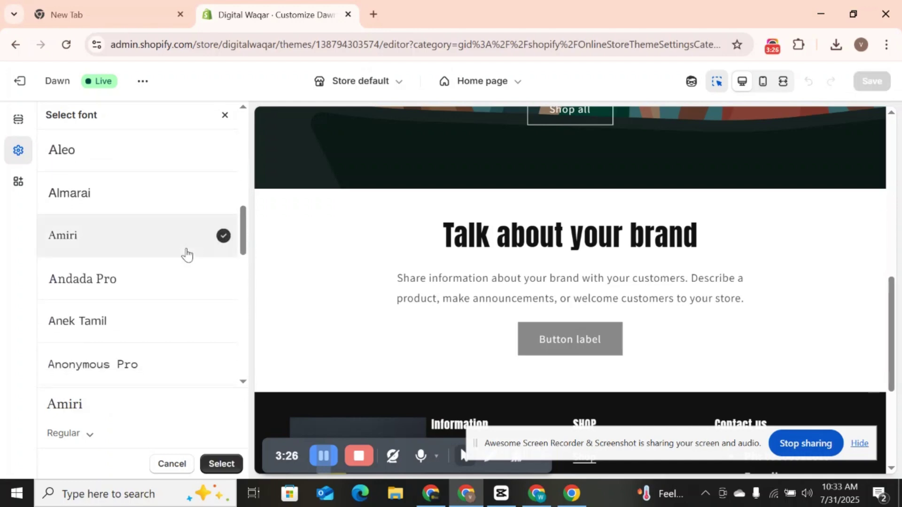
pyautogui.click(212, 463)
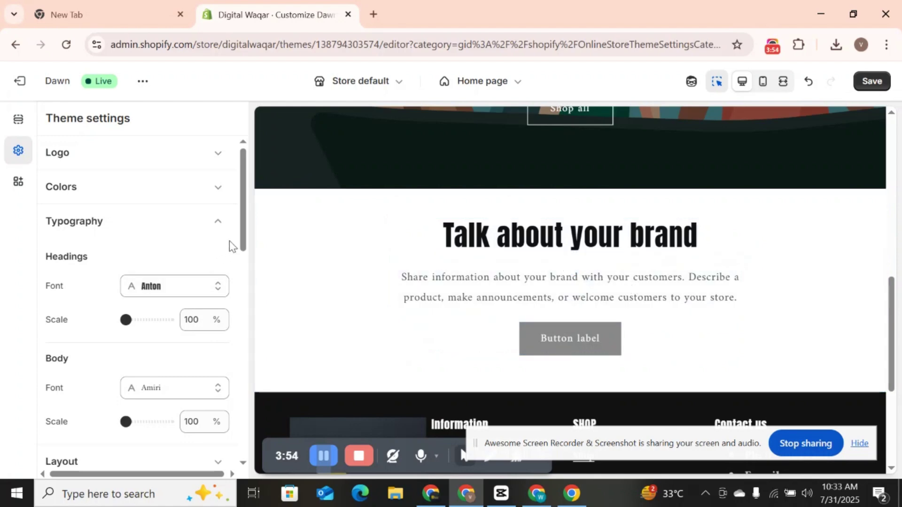
# - Review the heading and body typography settings and check the fonts in the home page preview
pyautogui.moveTo(243, 242); pyautogui.dragTo(246, 259)
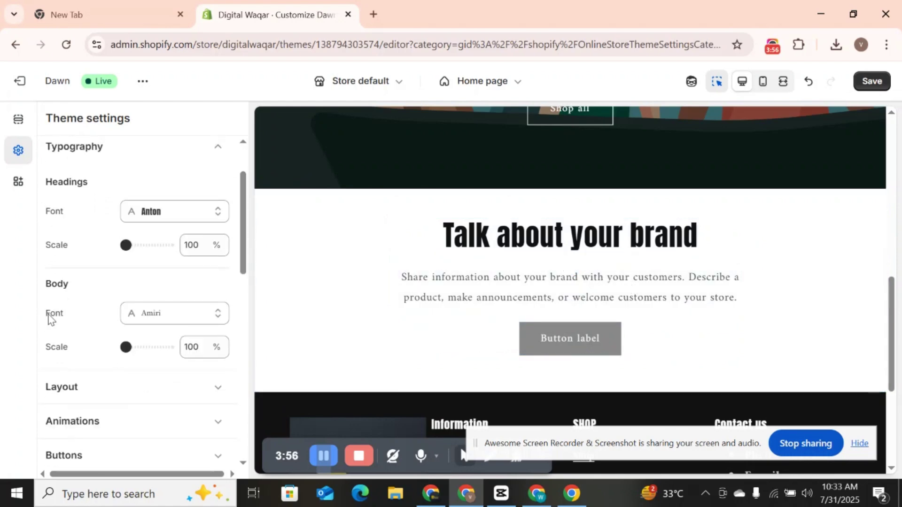
pyautogui.doubleClick(68, 285)
pyautogui.click(140, 161)
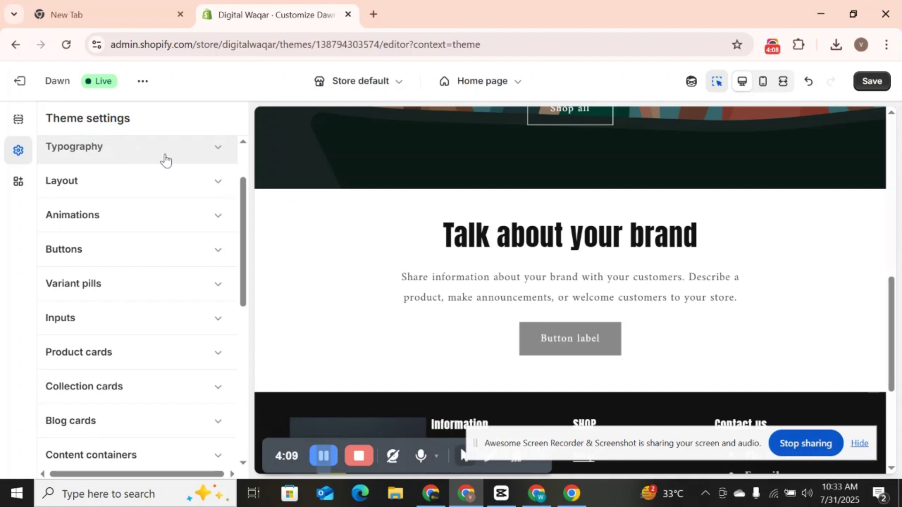
pyautogui.click(81, 156)
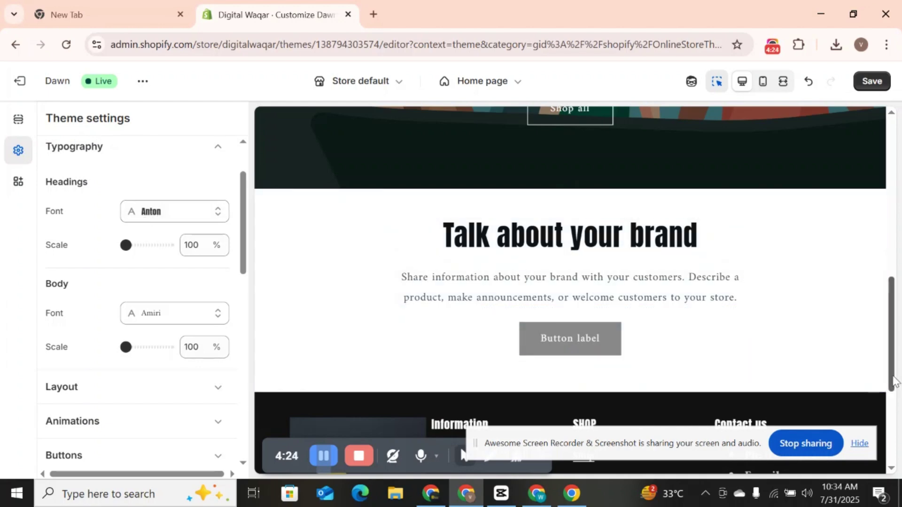
pyautogui.scroll(1, 894, 376)
pyautogui.scroll(3, 896, 376)
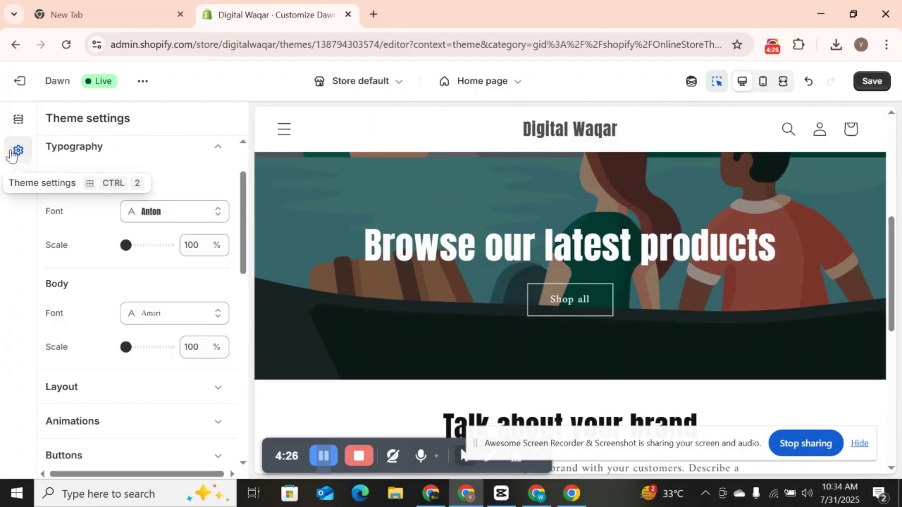
# - Show the theme's color schemes and inspect the color settings of Scheme 1
pyautogui.click(179, 150)
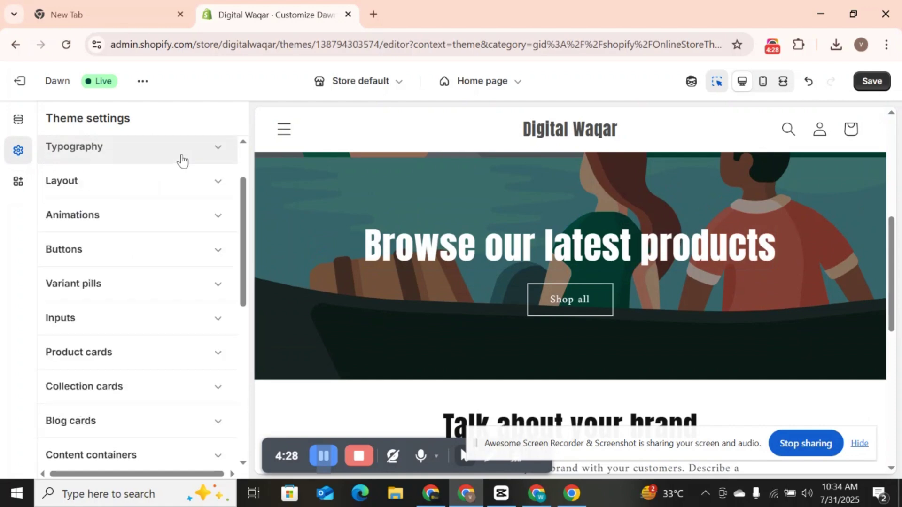
pyautogui.scroll(2, 179, 200)
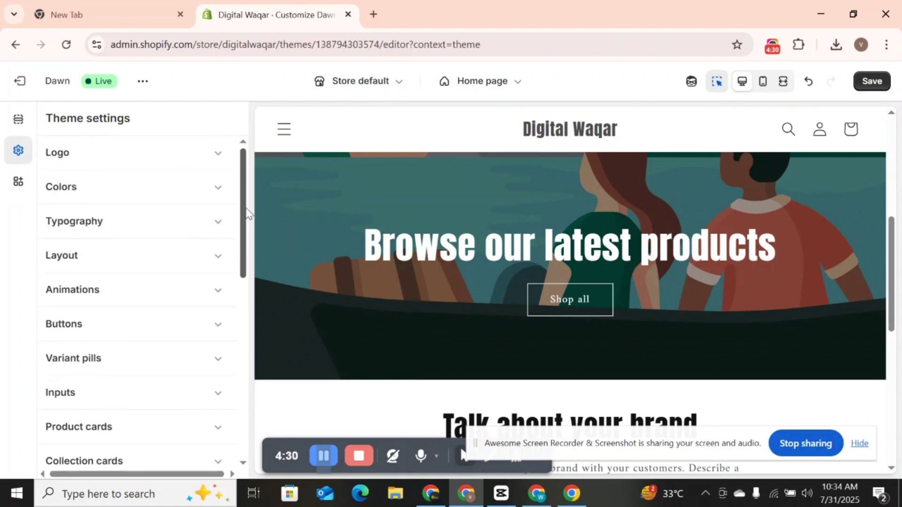
pyautogui.click(179, 197)
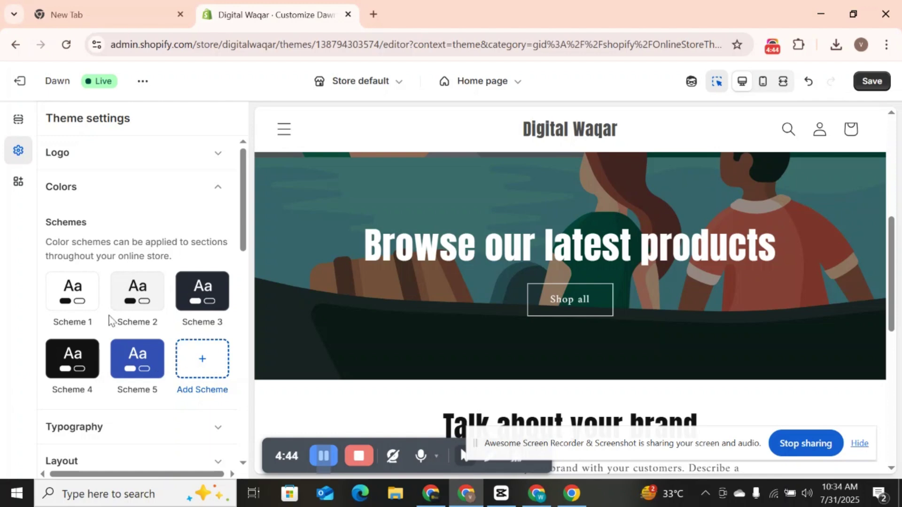
pyautogui.click(84, 304)
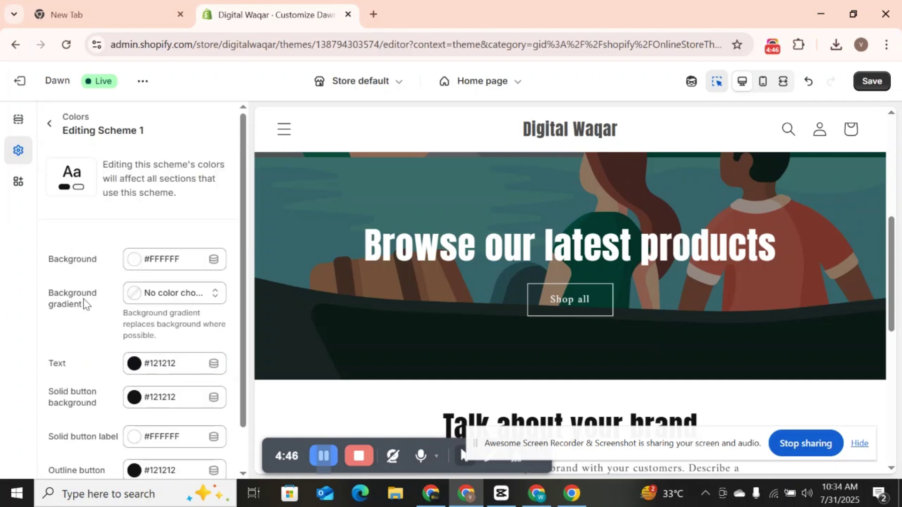
pyautogui.click(49, 124)
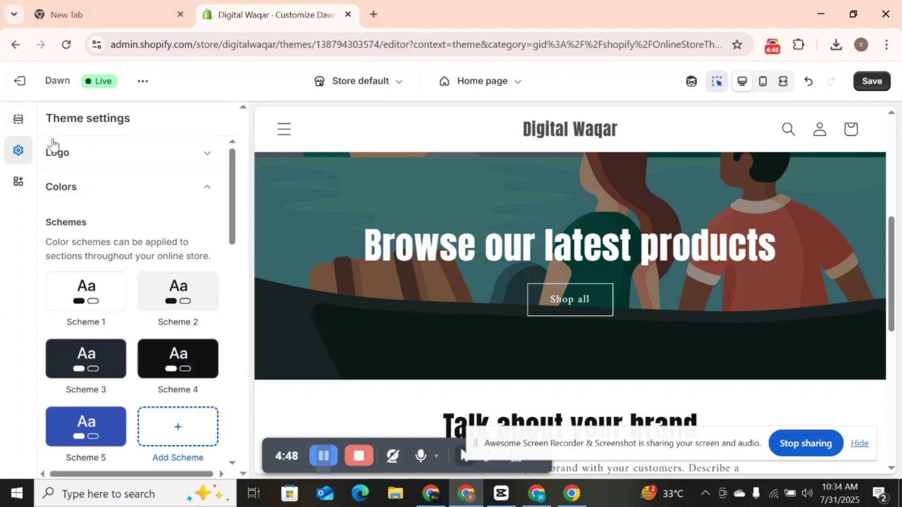
# - Open color Scheme 4 and examine its background and solid button background settings alongside the page preview
pyautogui.click(162, 377)
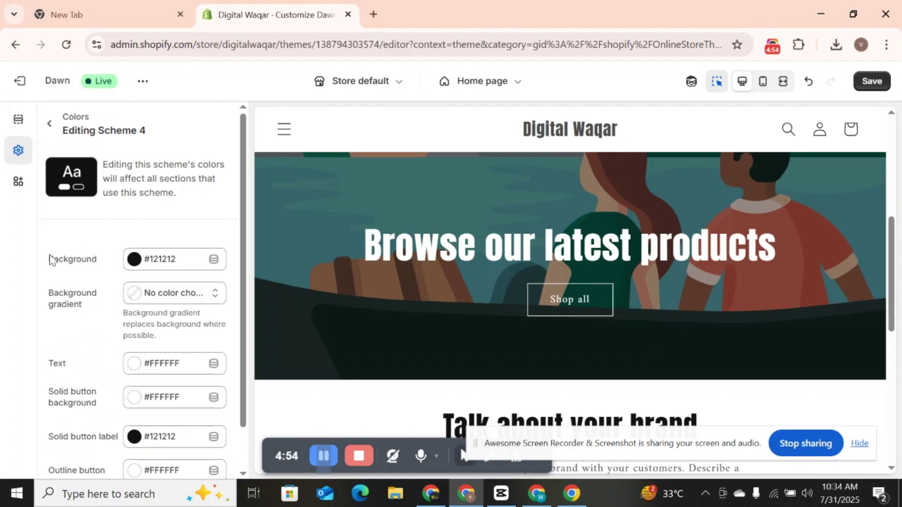
pyautogui.moveTo(51, 260); pyautogui.dragTo(88, 260)
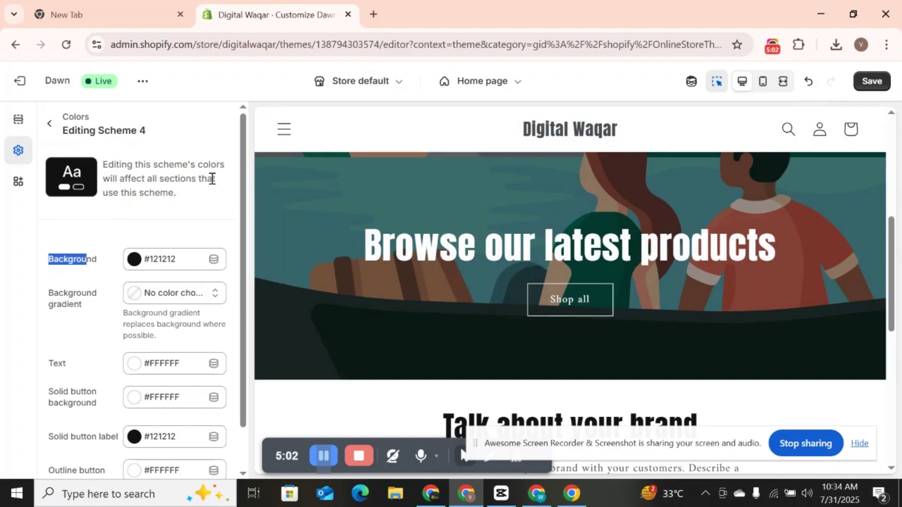
pyautogui.doubleClick(85, 261)
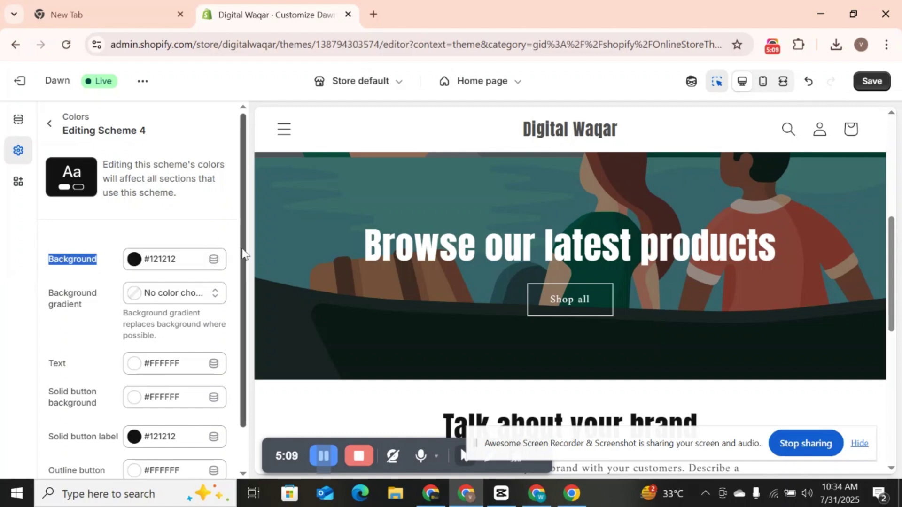
pyautogui.moveTo(242, 254); pyautogui.dragTo(235, 307)
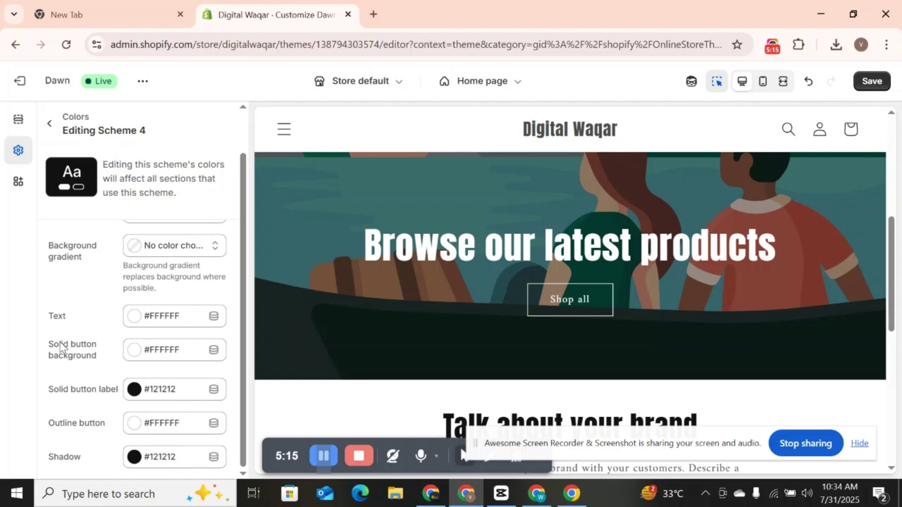
pyautogui.moveTo(54, 345); pyautogui.dragTo(93, 352)
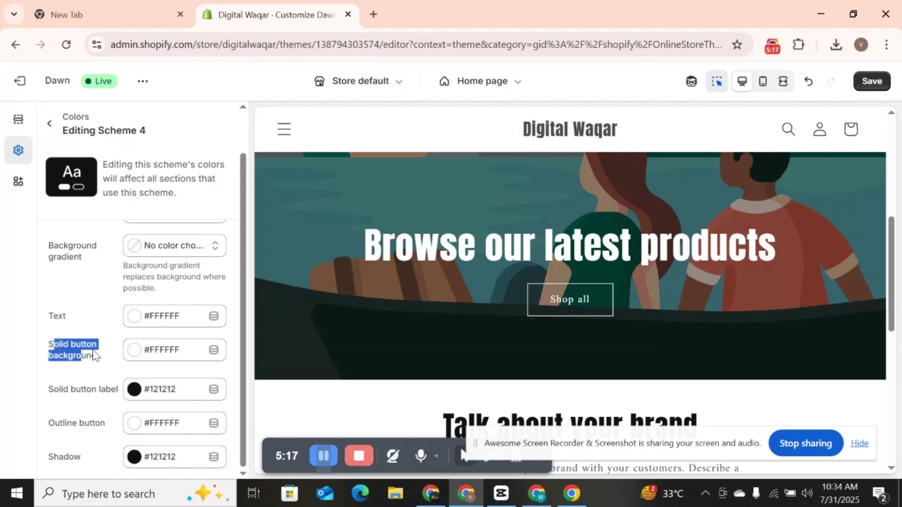
pyautogui.scroll(-5, 886, 261)
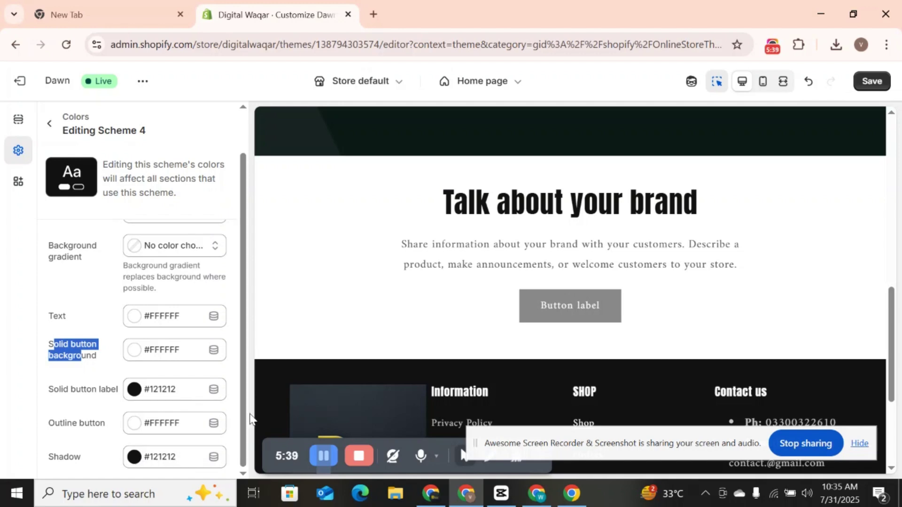
# - Apply color Scheme 4 to the Rich text section on the home page
pyautogui.scroll(1, 191, 268)
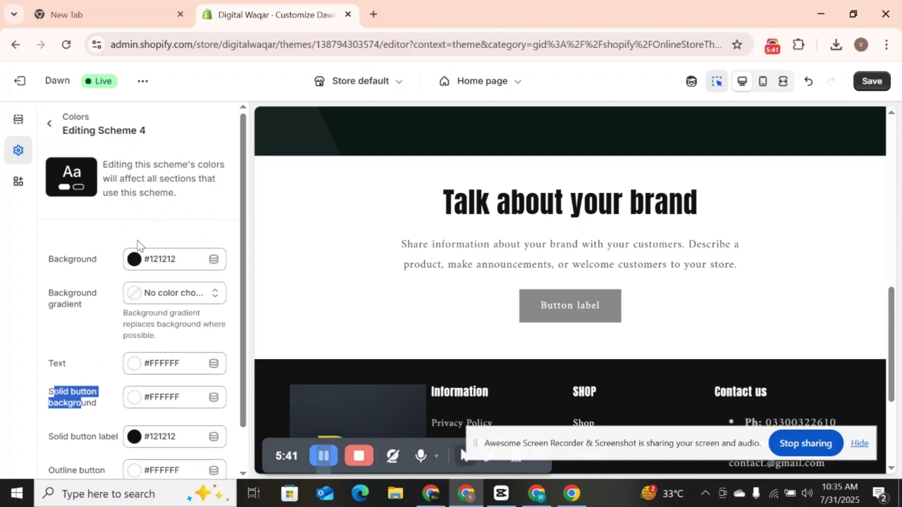
pyautogui.scroll(-1, 227, 260)
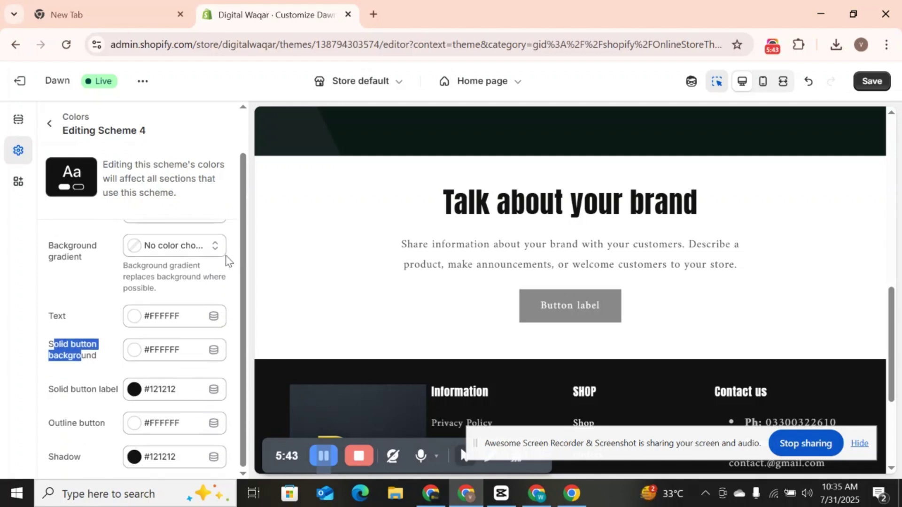
pyautogui.click(112, 289)
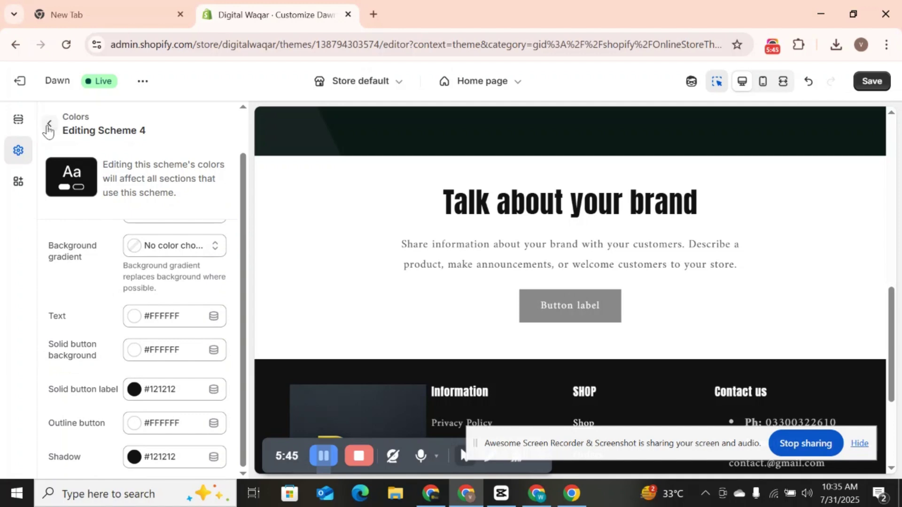
pyautogui.click(26, 123)
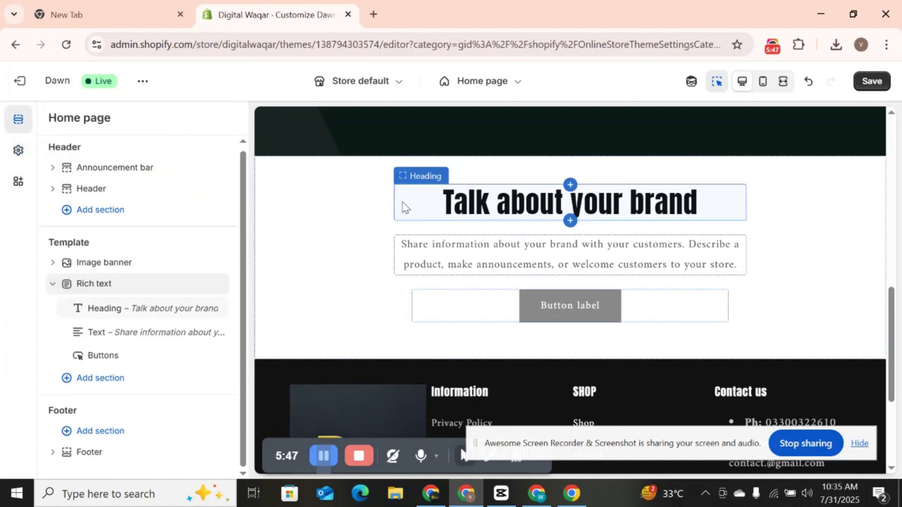
pyautogui.click(350, 198)
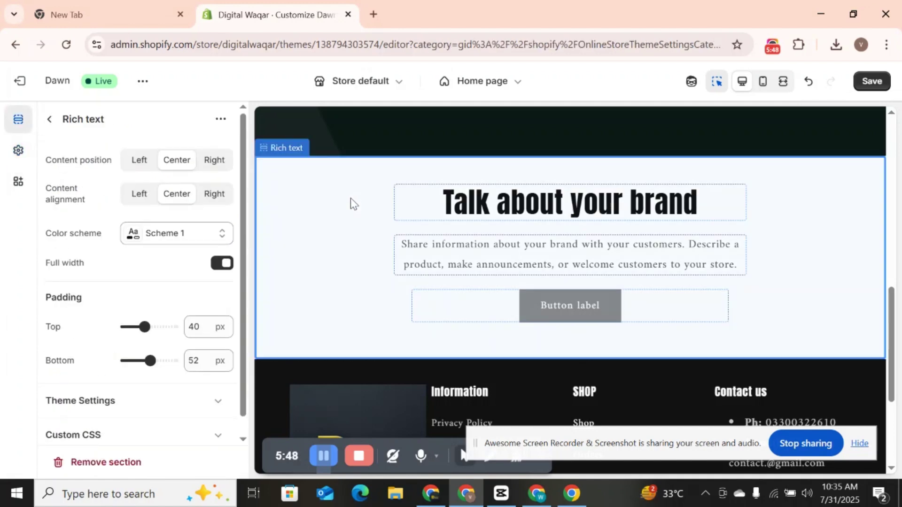
pyautogui.click(193, 234)
pyautogui.click(193, 378)
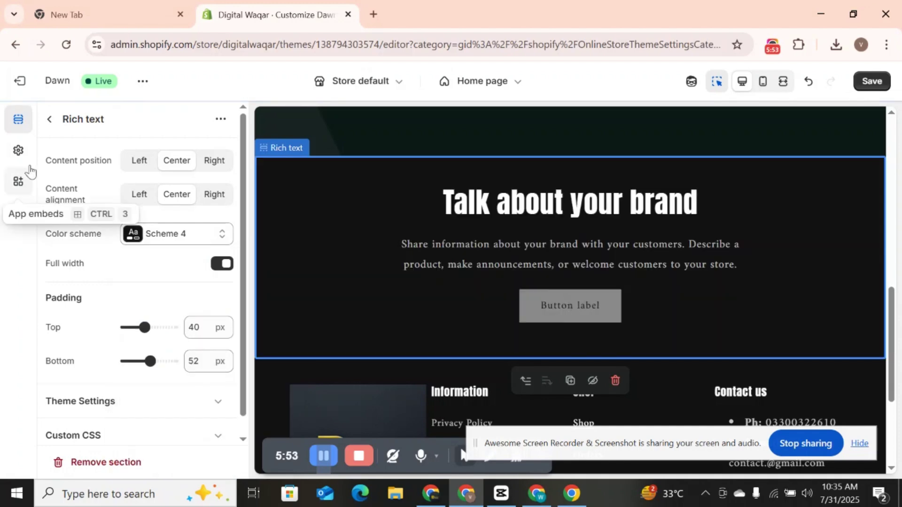
# - Set the link of Button 1 in the Rich text section's Buttons block to #
pyautogui.click(48, 119)
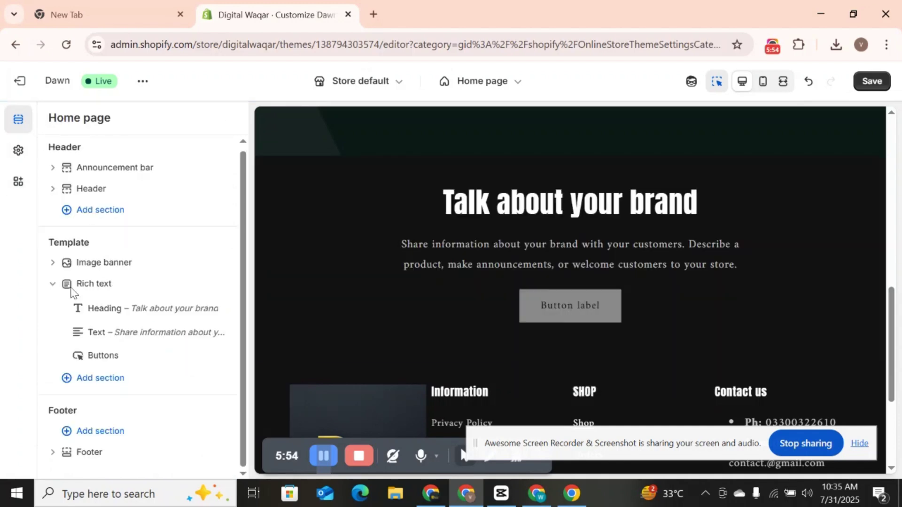
pyautogui.click(95, 361)
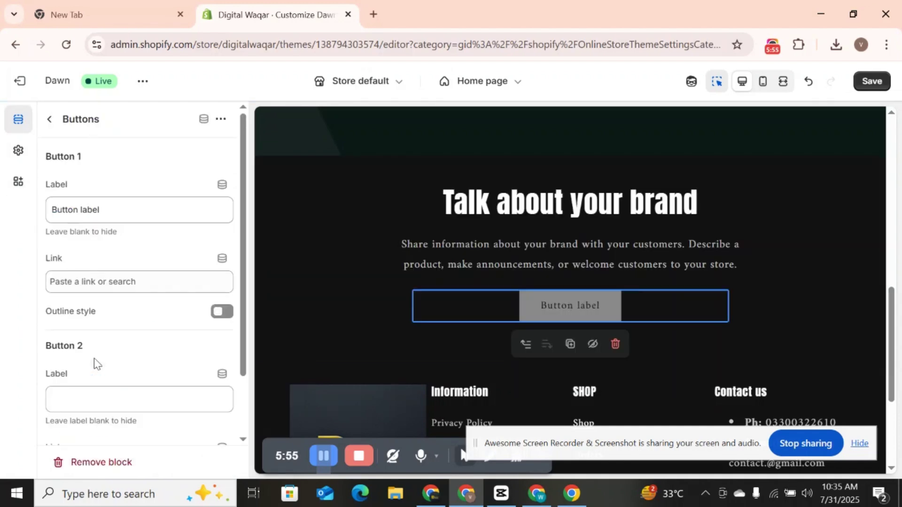
pyautogui.click(92, 291)
pyautogui.write('#')
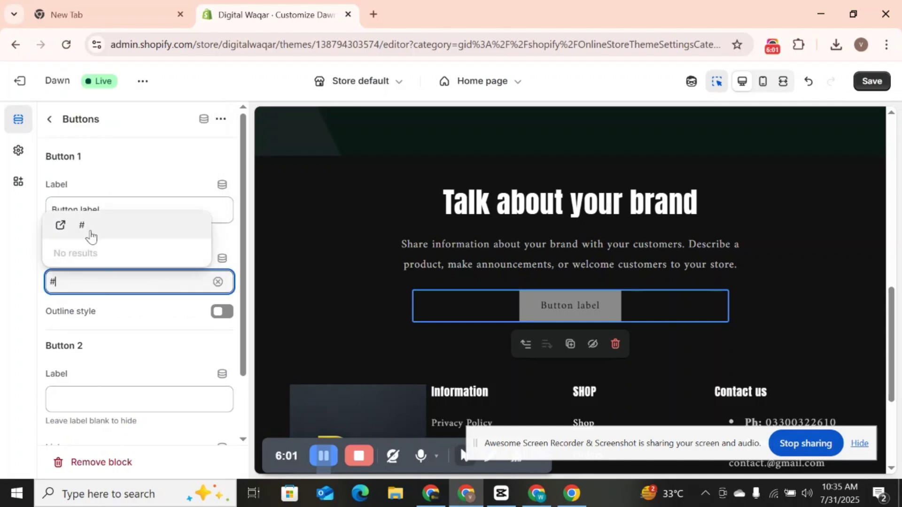
pyautogui.click(91, 233)
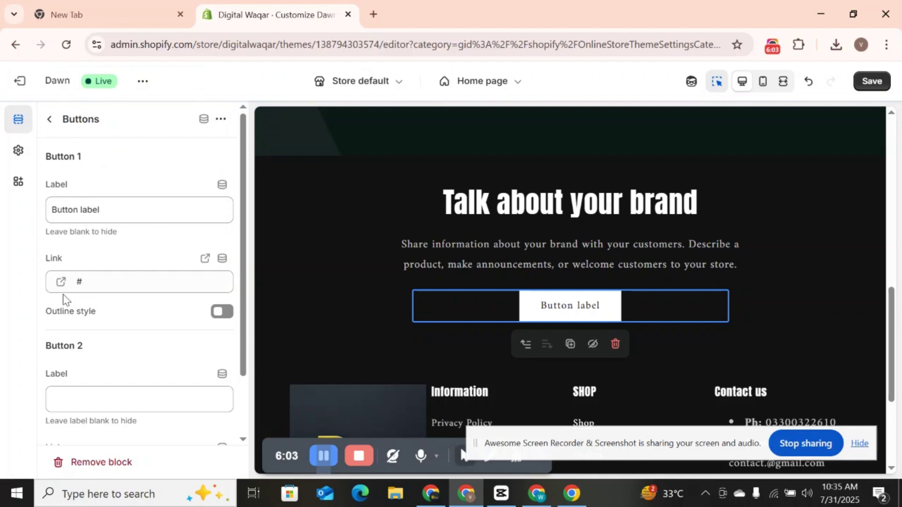
pyautogui.click(49, 119)
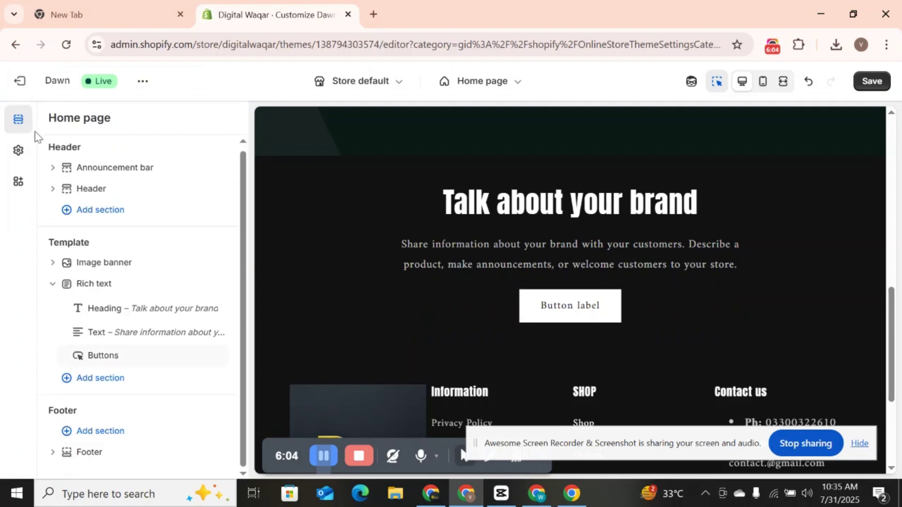
# - Review Scheme 4's color settings in the theme settings against the Rich text section preview
pyautogui.click(19, 150)
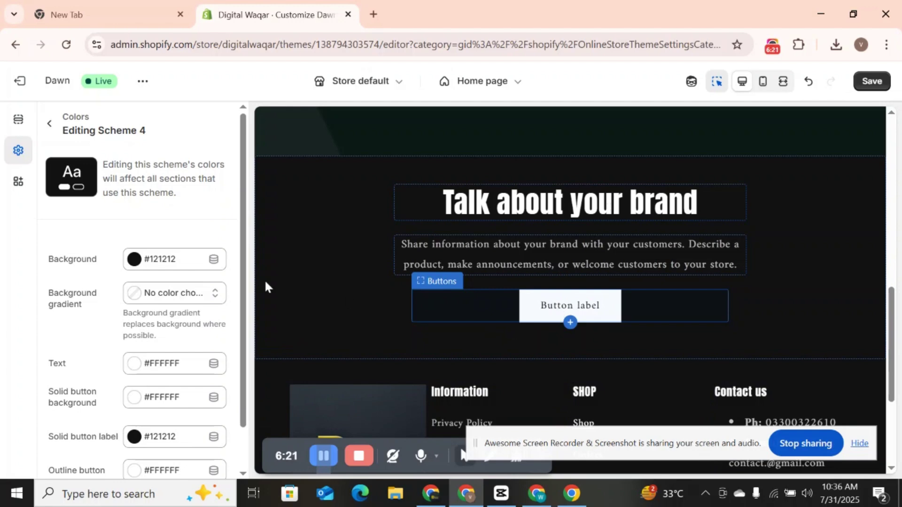
pyautogui.scroll(-1, 248, 344)
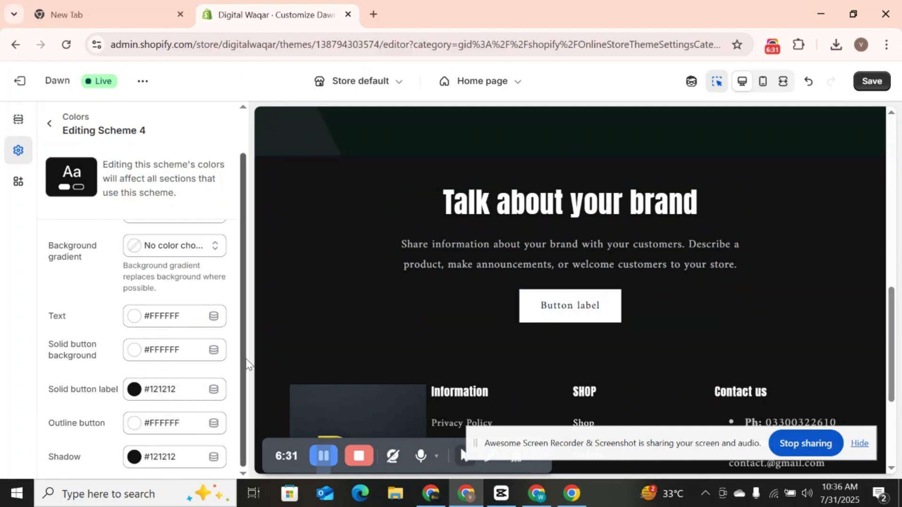
pyautogui.moveTo(246, 362); pyautogui.dragTo(243, 319)
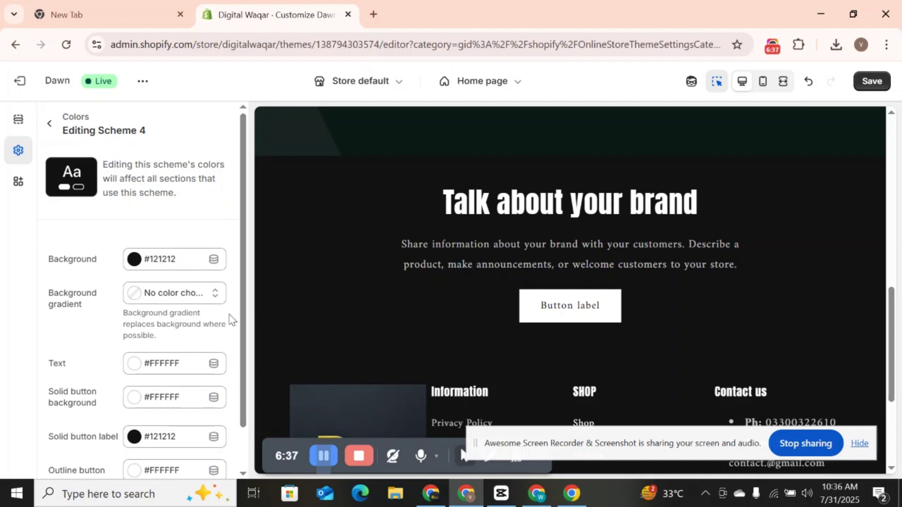
# - Add two new color schemes to the theme's scheme list and open the second one, Scheme 7, for editing
pyautogui.click(49, 123)
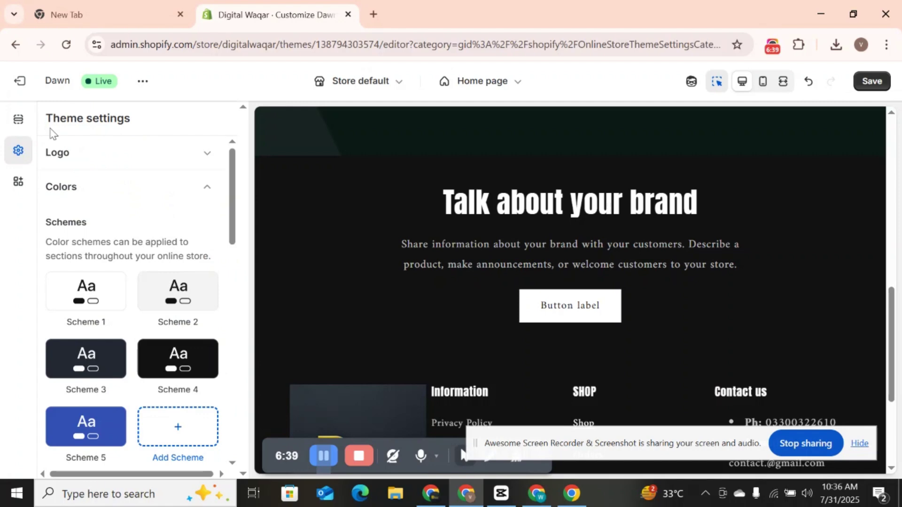
pyautogui.click(164, 425)
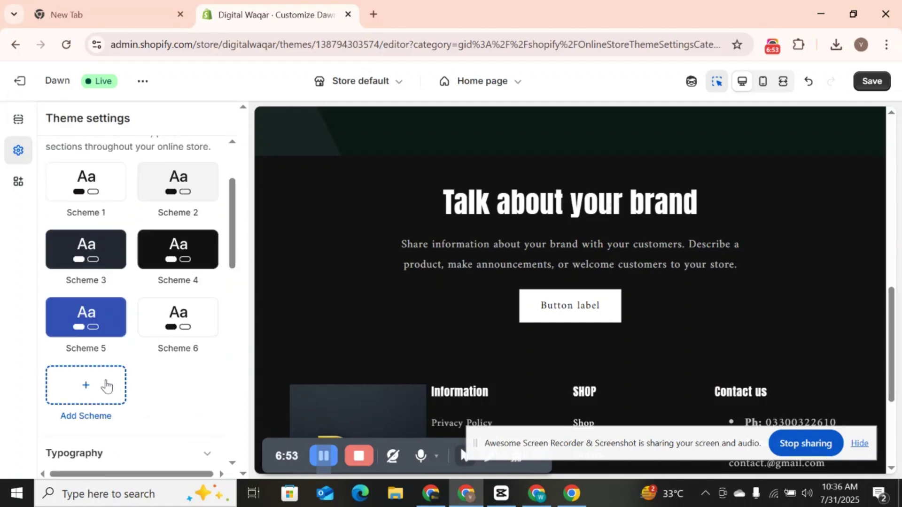
pyautogui.click(107, 385)
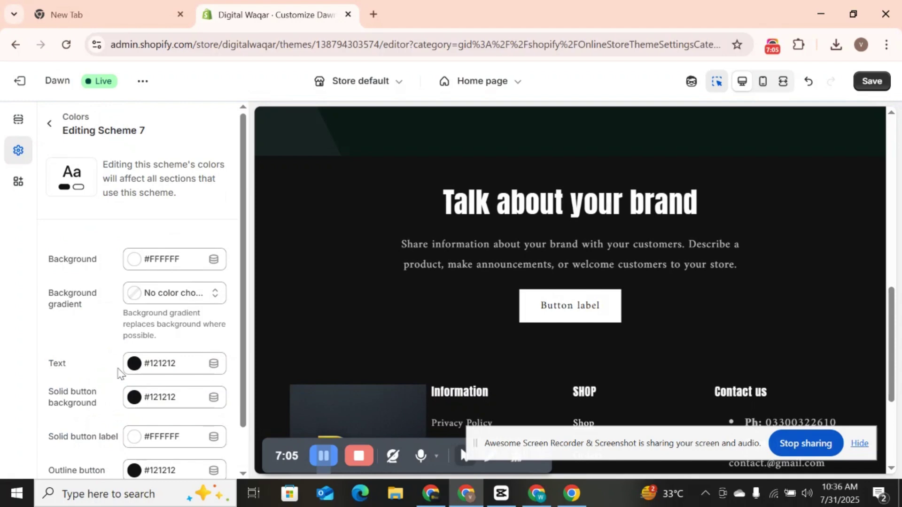
# - Set Scheme 7's background color to dark navy #041231
pyautogui.click(135, 267)
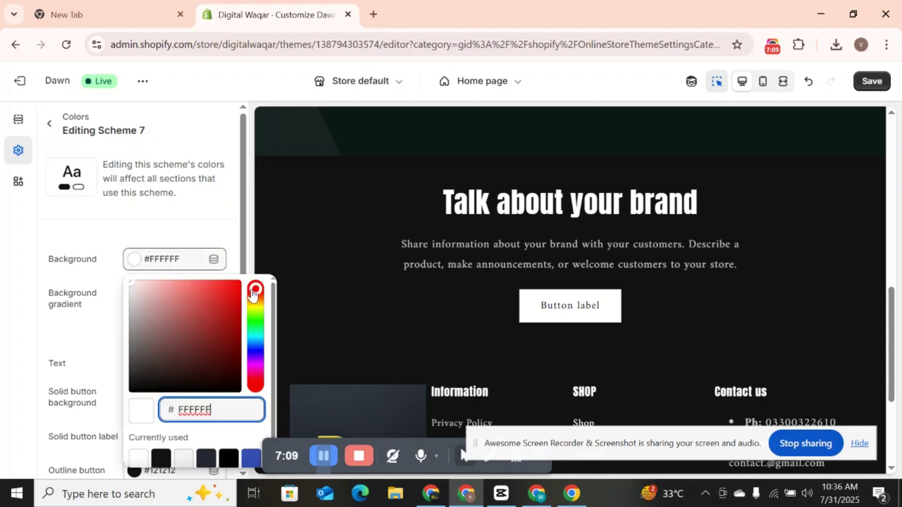
pyautogui.moveTo(252, 294); pyautogui.dragTo(256, 350)
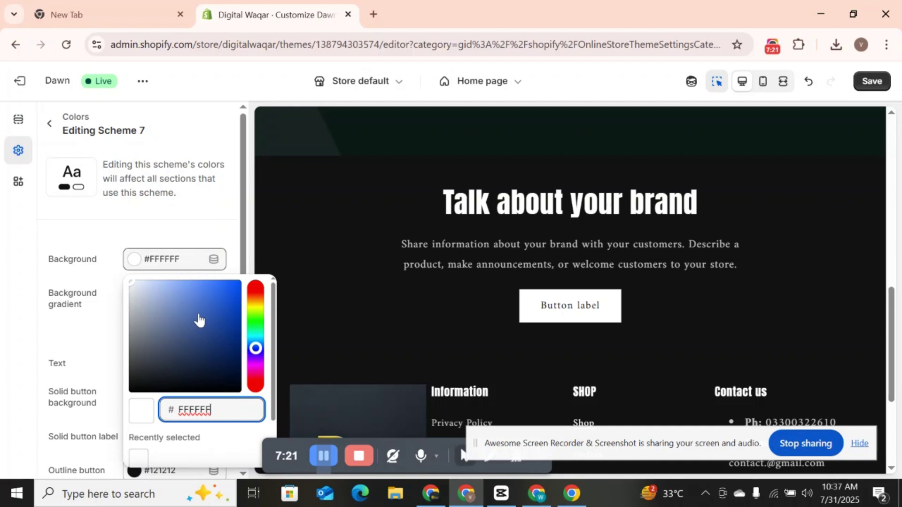
pyautogui.moveTo(199, 319); pyautogui.dragTo(231, 374)
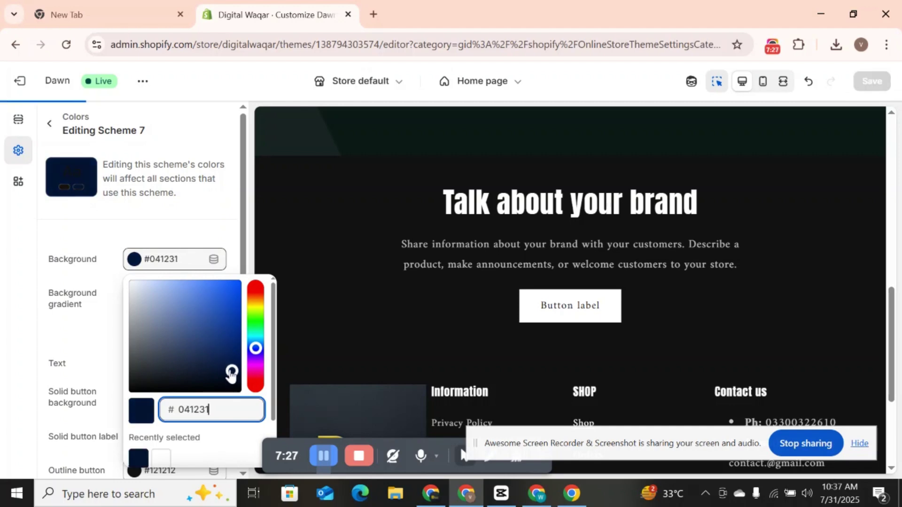
pyautogui.click(14, 339)
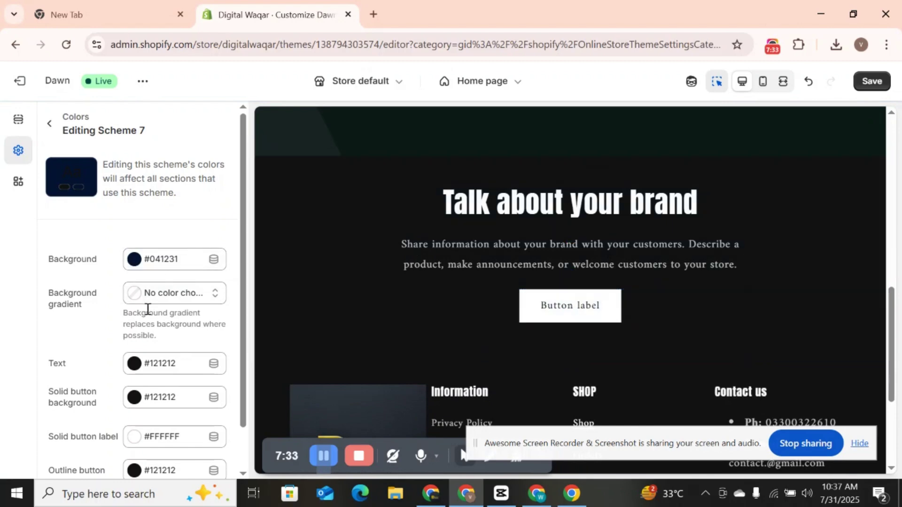
# - Set Scheme 7's text color to yellow #F9CC11
pyautogui.scroll(-1, 242, 314)
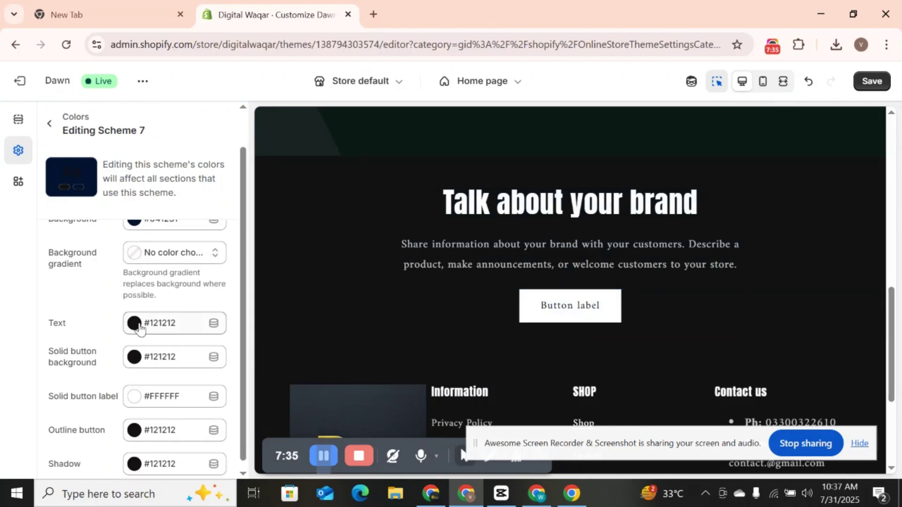
pyautogui.click(133, 324)
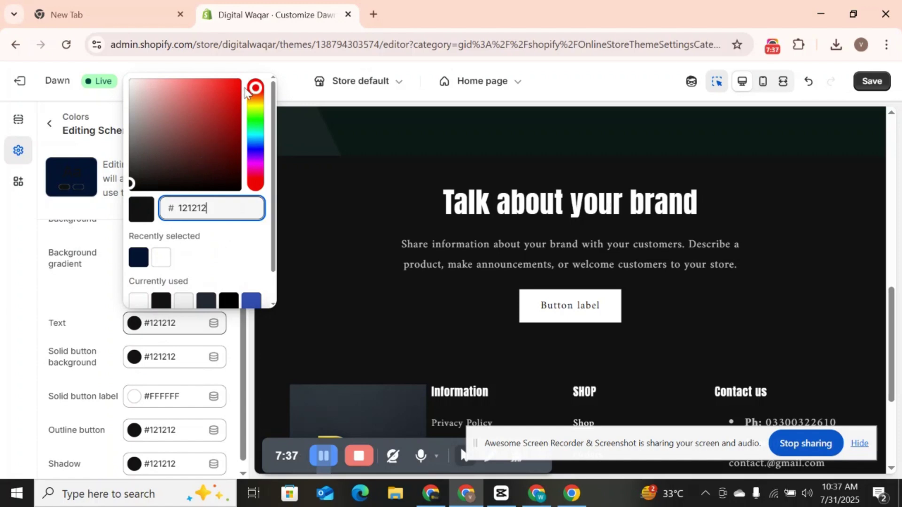
pyautogui.moveTo(255, 90); pyautogui.dragTo(254, 100)
pyautogui.moveTo(213, 125); pyautogui.dragTo(235, 84)
pyautogui.click(118, 345)
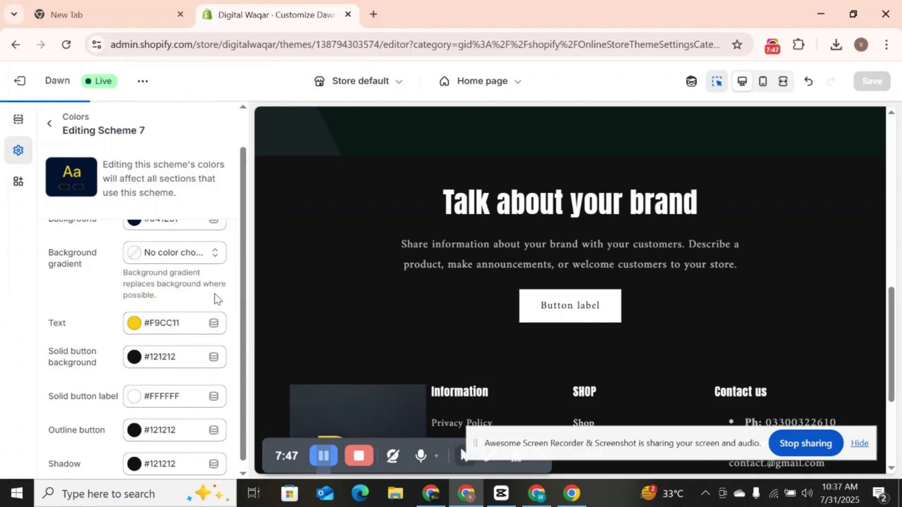
# - Set Scheme 7's solid button background to yellow #F9CC11, reusing the recently selected color, and check the solid button label color
pyautogui.scroll(-1, 238, 284)
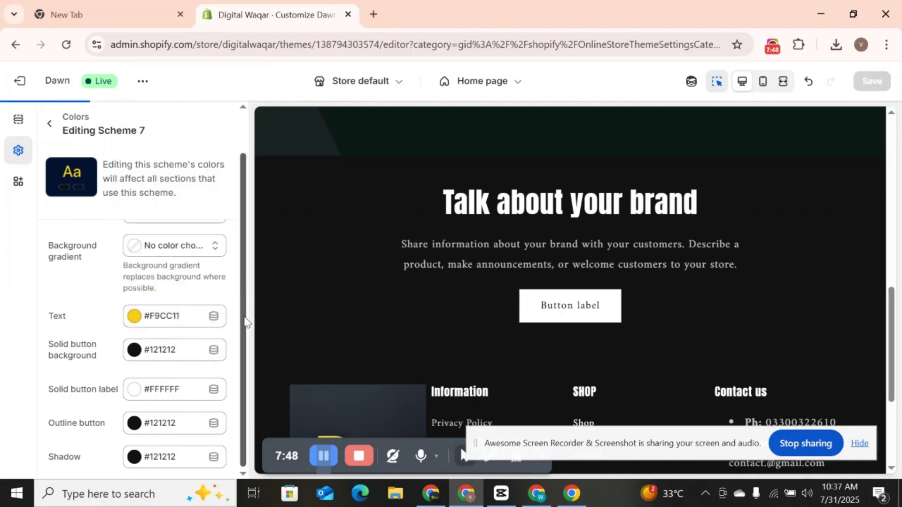
pyautogui.click(131, 355)
pyautogui.click(217, 137)
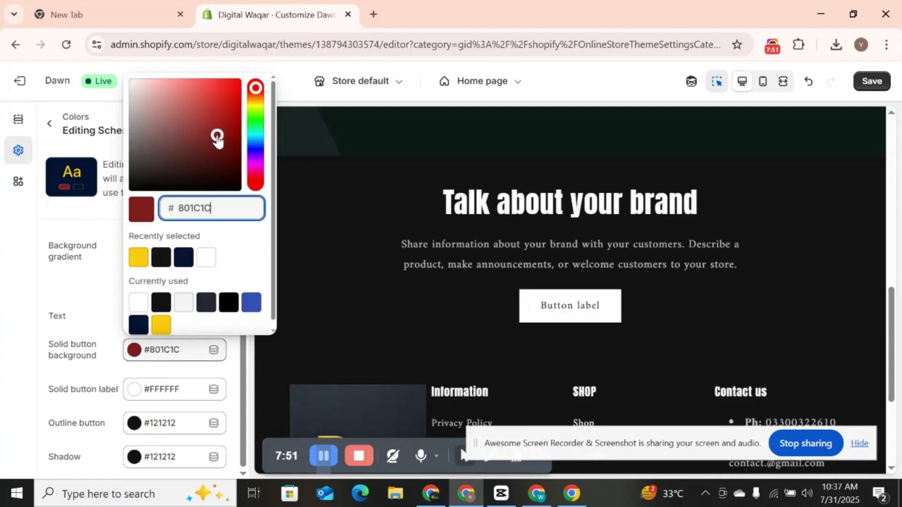
pyautogui.click(160, 257)
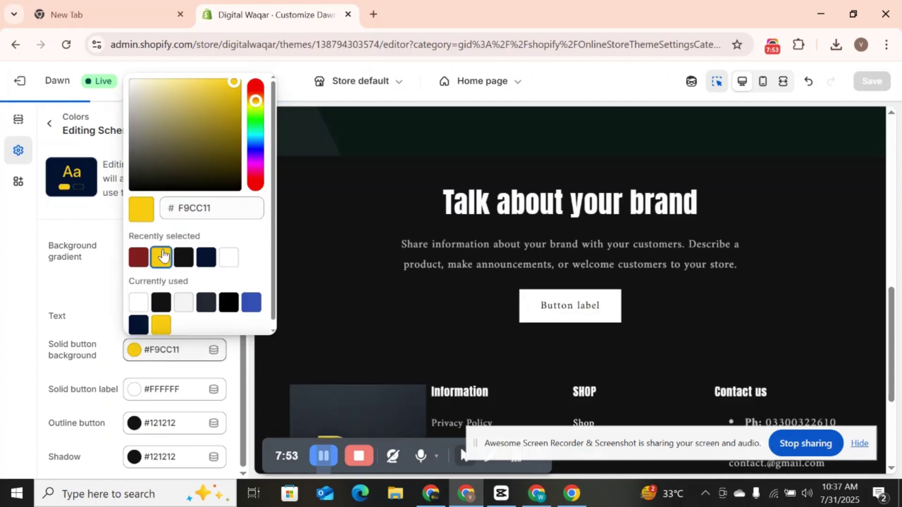
pyautogui.click(34, 305)
pyautogui.click(134, 389)
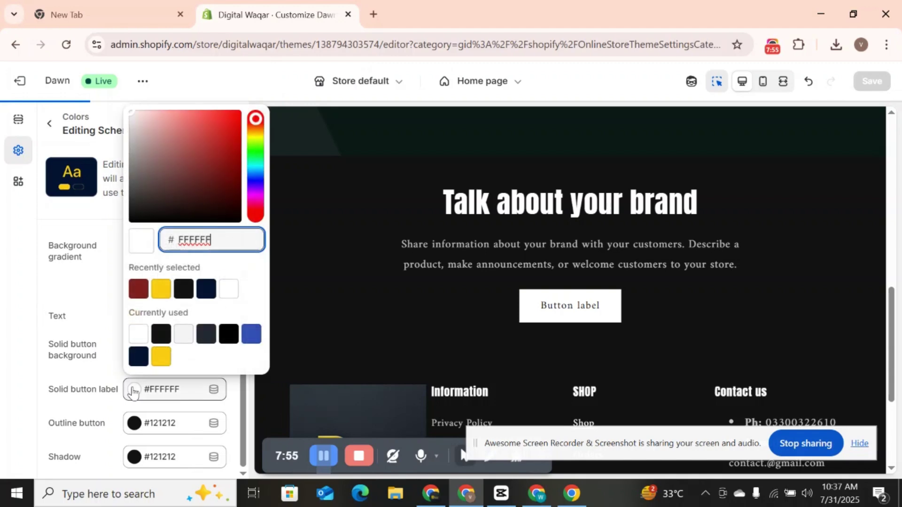
pyautogui.click(19, 388)
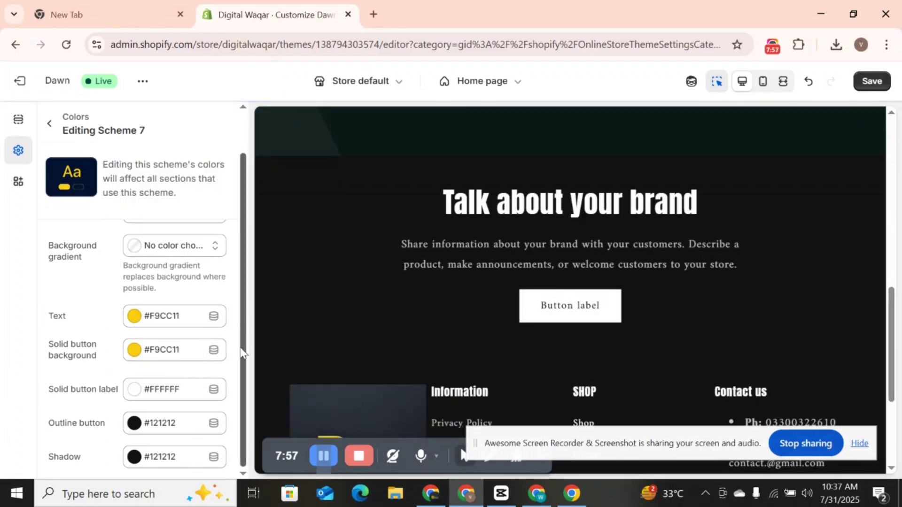
# - Set Scheme 7's outline button color to red #B60A0A
pyautogui.click(135, 423)
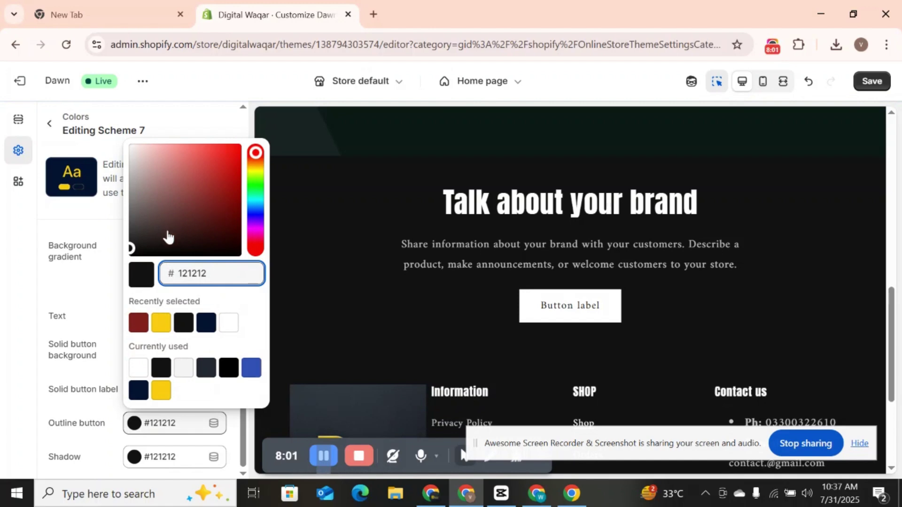
pyautogui.moveTo(133, 248); pyautogui.dragTo(237, 182)
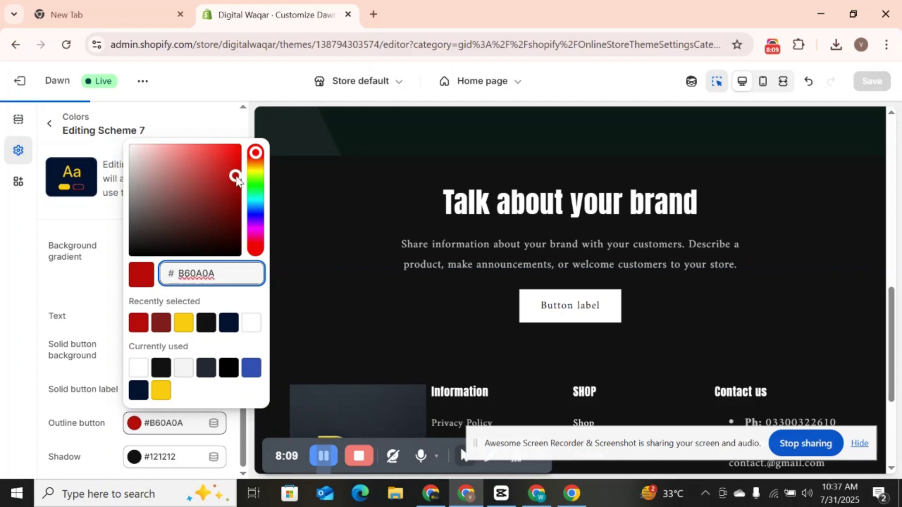
pyautogui.click(41, 239)
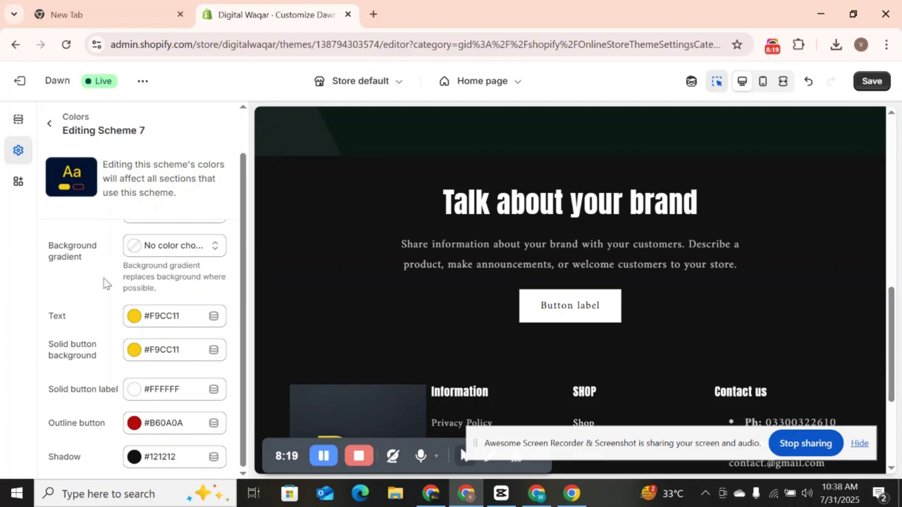
# - Apply Scheme 7 as the color scheme of the home page's Rich text section
pyautogui.click(49, 124)
pyautogui.click(21, 121)
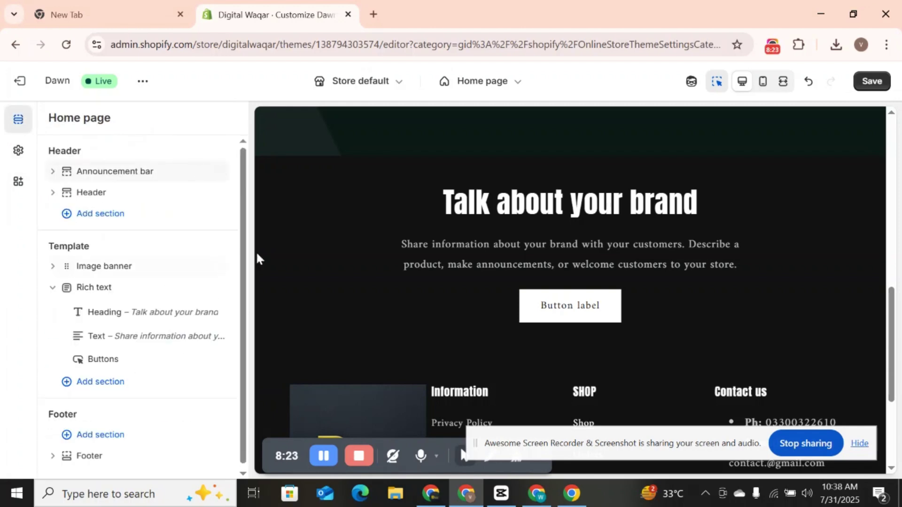
pyautogui.click(90, 290)
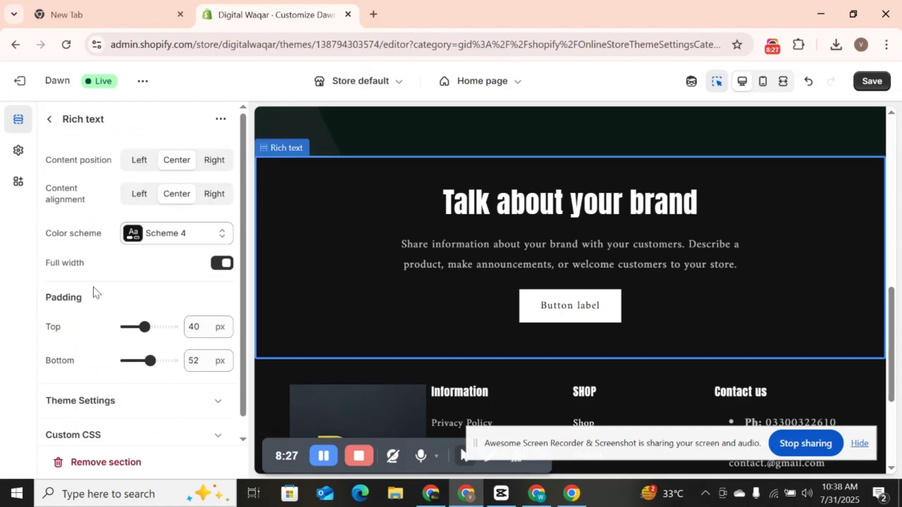
pyautogui.click(175, 233)
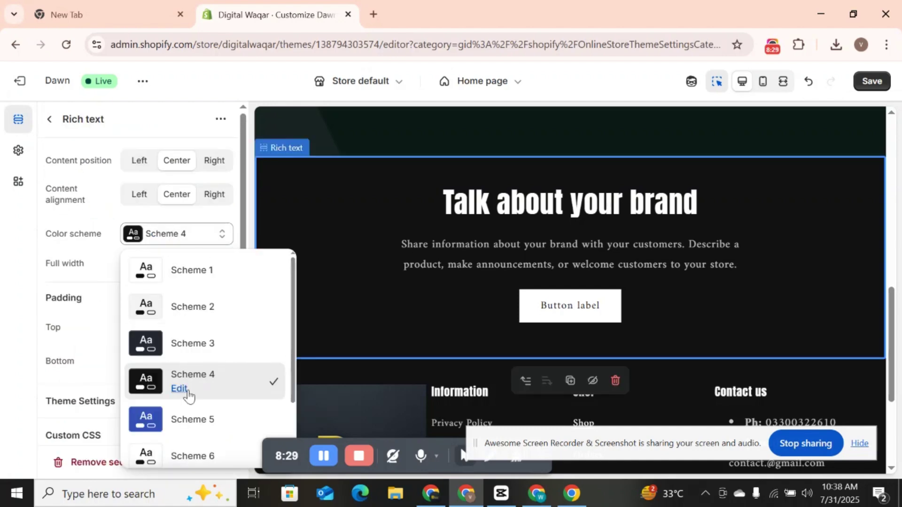
pyautogui.scroll(-2, 294, 337)
pyautogui.click(200, 419)
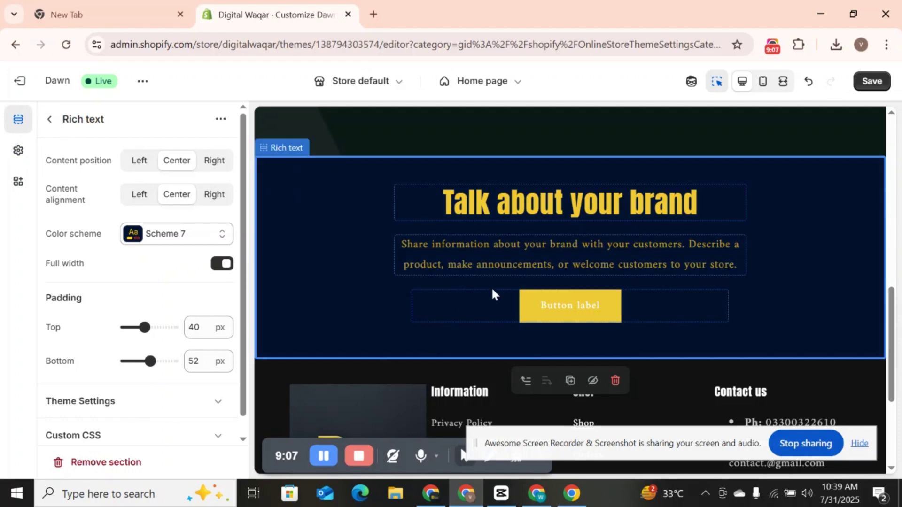
# - Turn on the outline style for Button 1 in the Rich text section's Buttons block
pyautogui.click(50, 116)
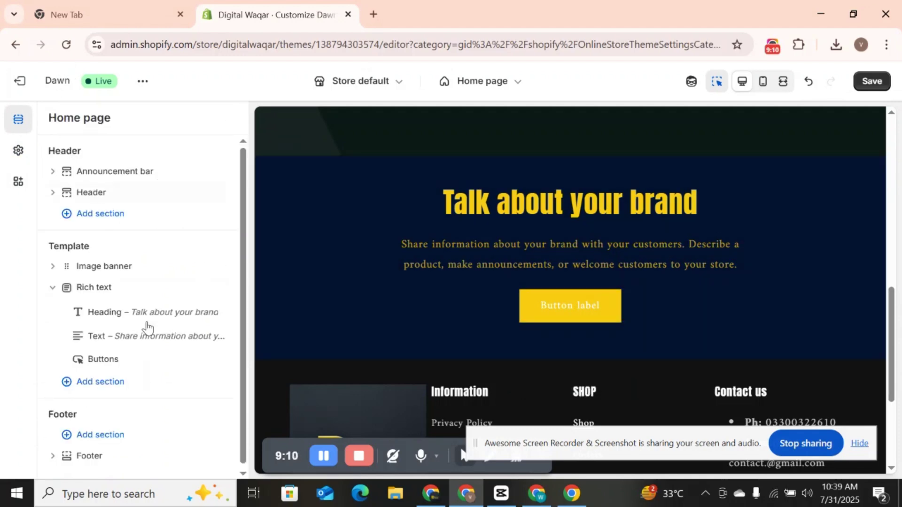
pyautogui.click(123, 361)
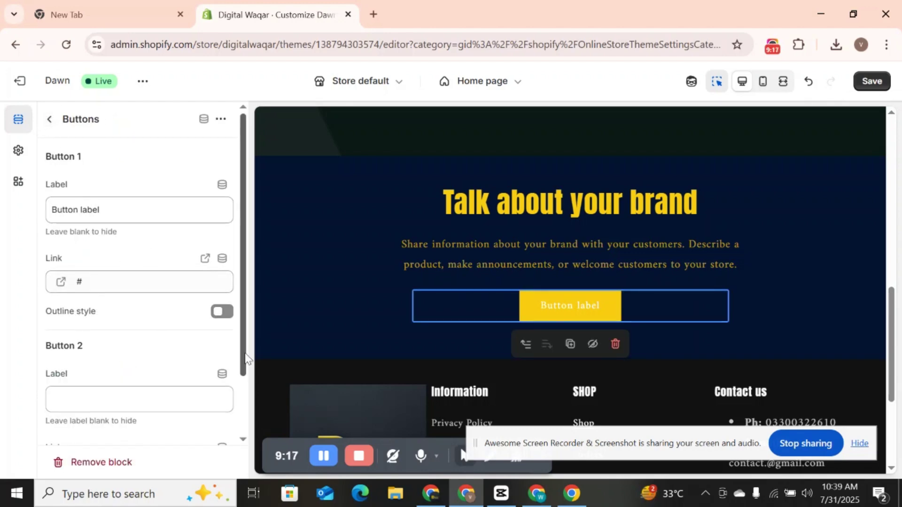
pyautogui.doubleClick(76, 312)
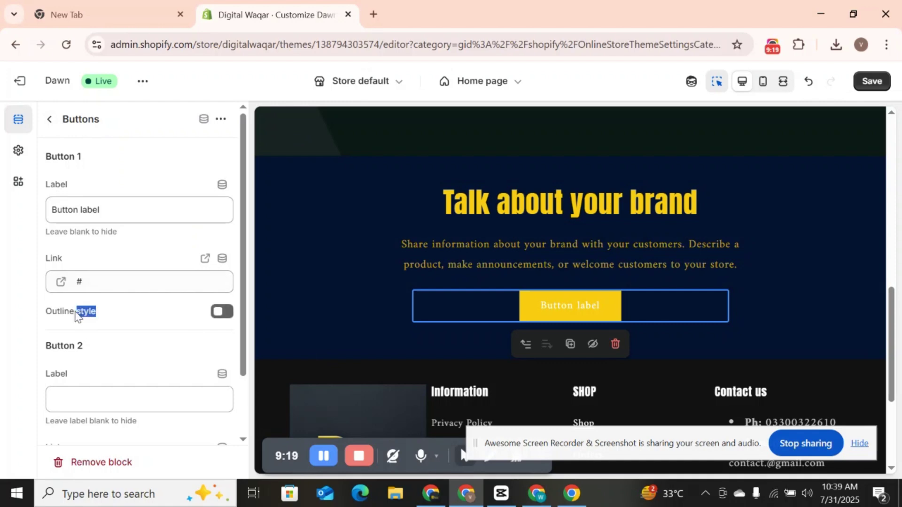
pyautogui.moveTo(75, 312); pyautogui.dragTo(47, 316)
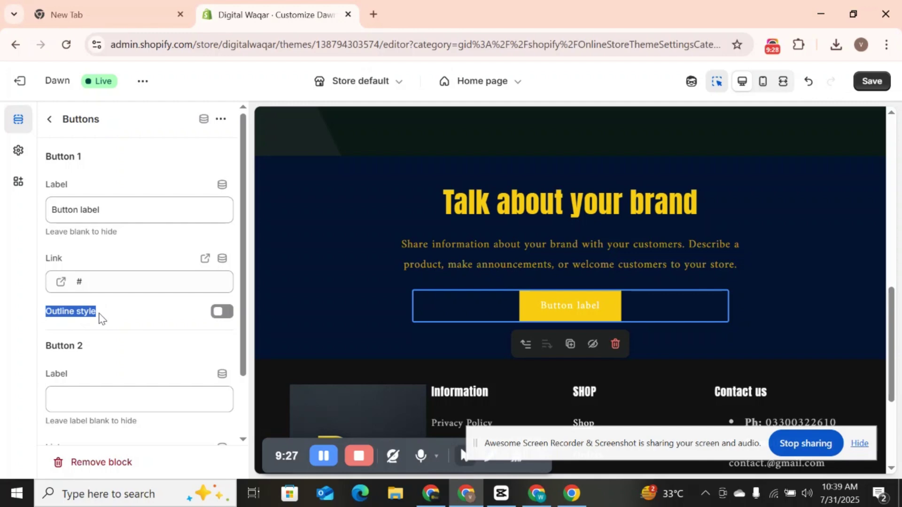
pyautogui.click(223, 314)
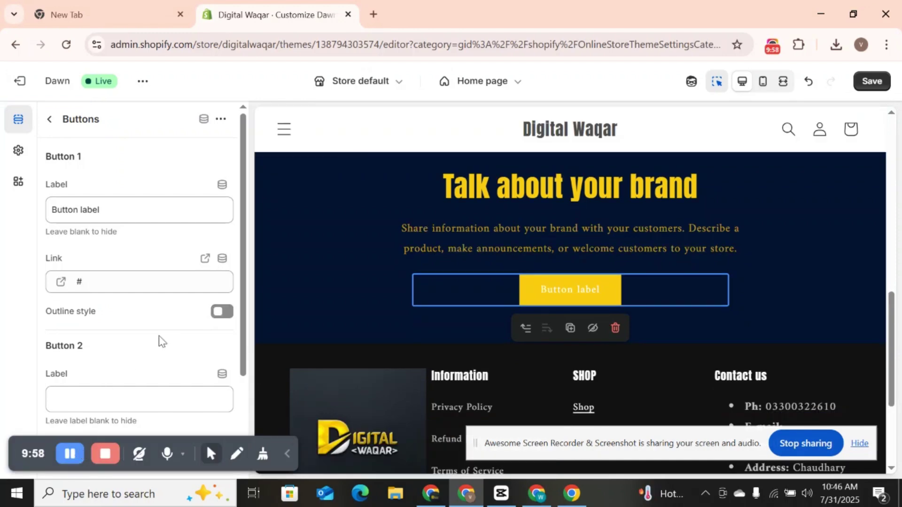
pyautogui.click(222, 317)
pyautogui.click(223, 318)
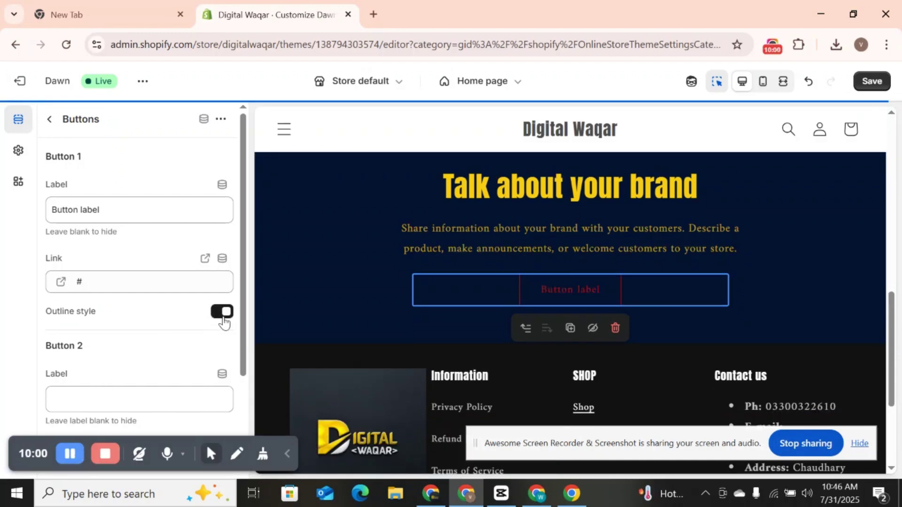